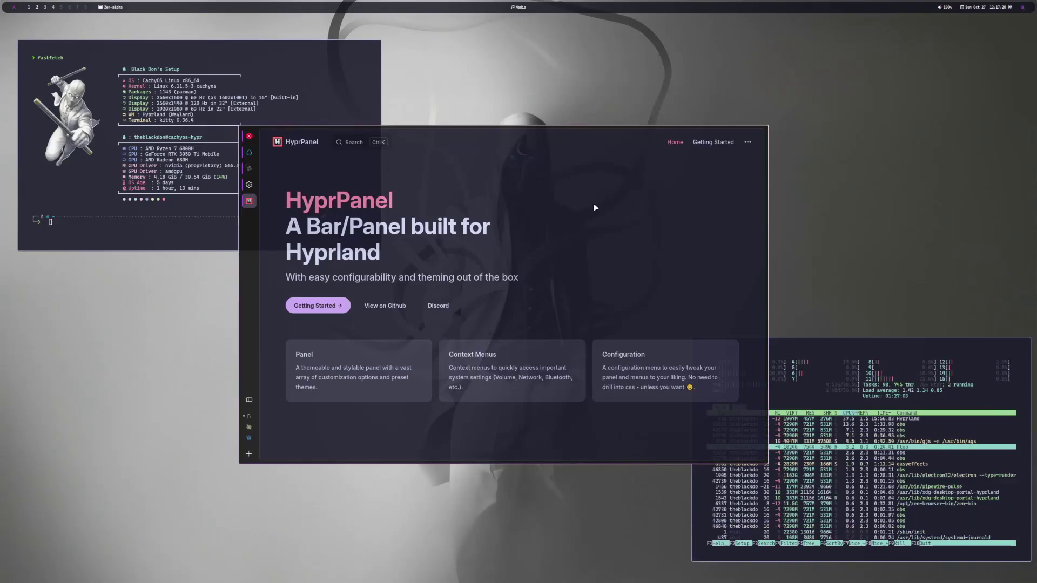
# Open the Installation guide and read through the dependencies and the Arch, Fedora and NixOS commands
pyautogui.moveTo(384, 130)
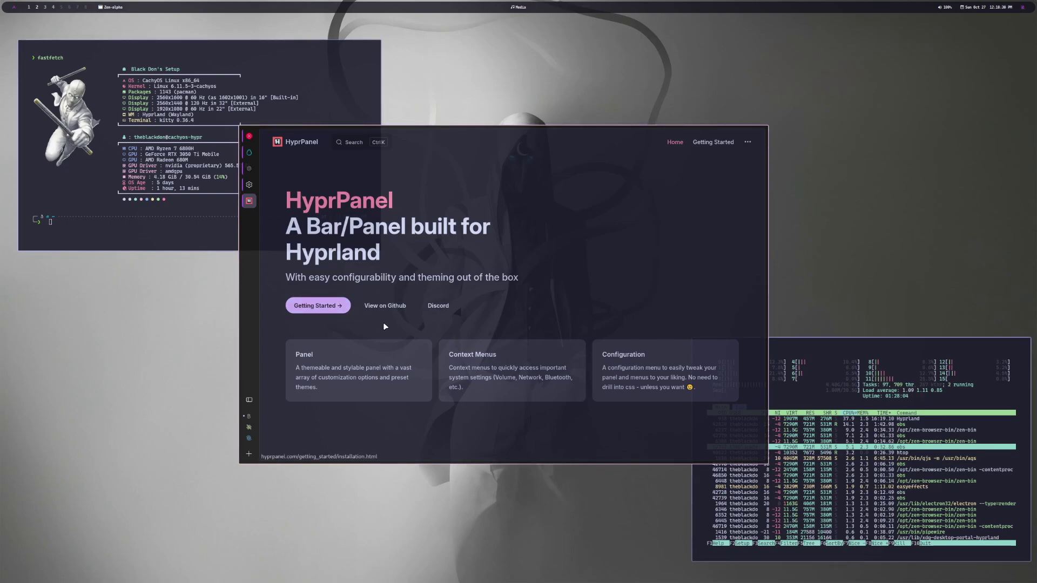
pyautogui.click(319, 306)
pyautogui.scroll(-2, 567, 270)
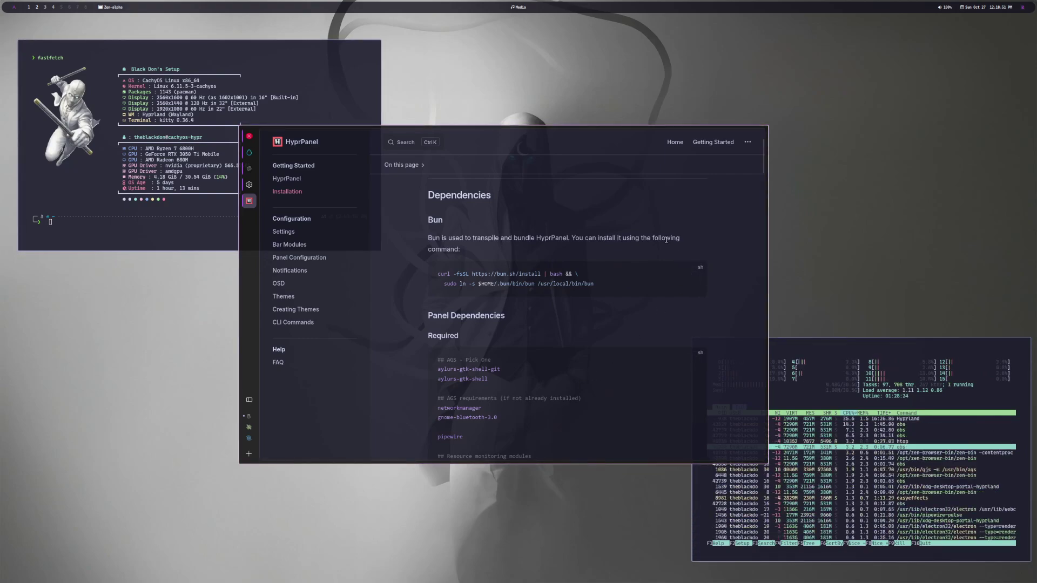
pyautogui.scroll(-5, 550, 251)
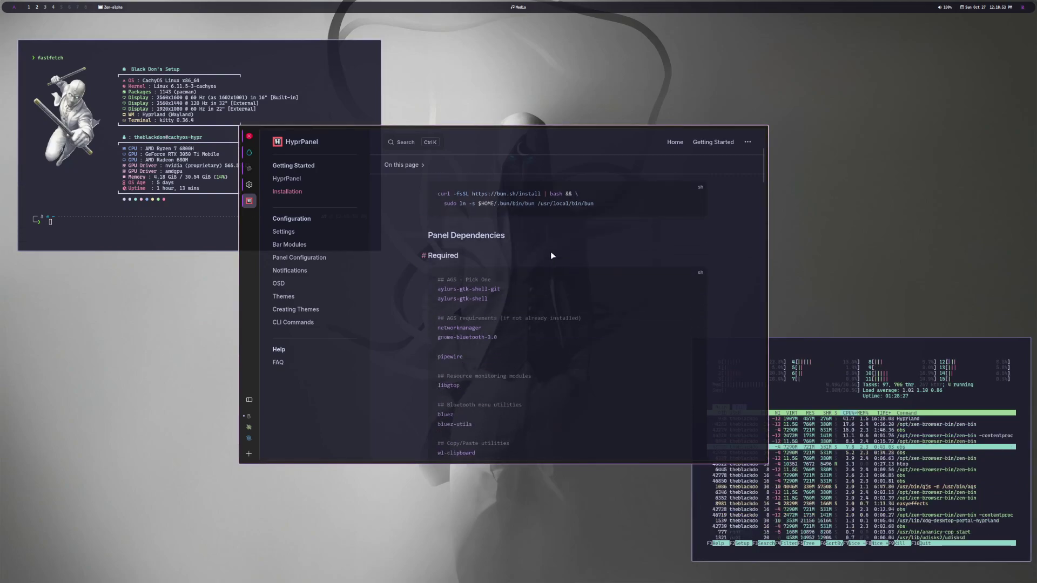
pyautogui.scroll(-7, 554, 249)
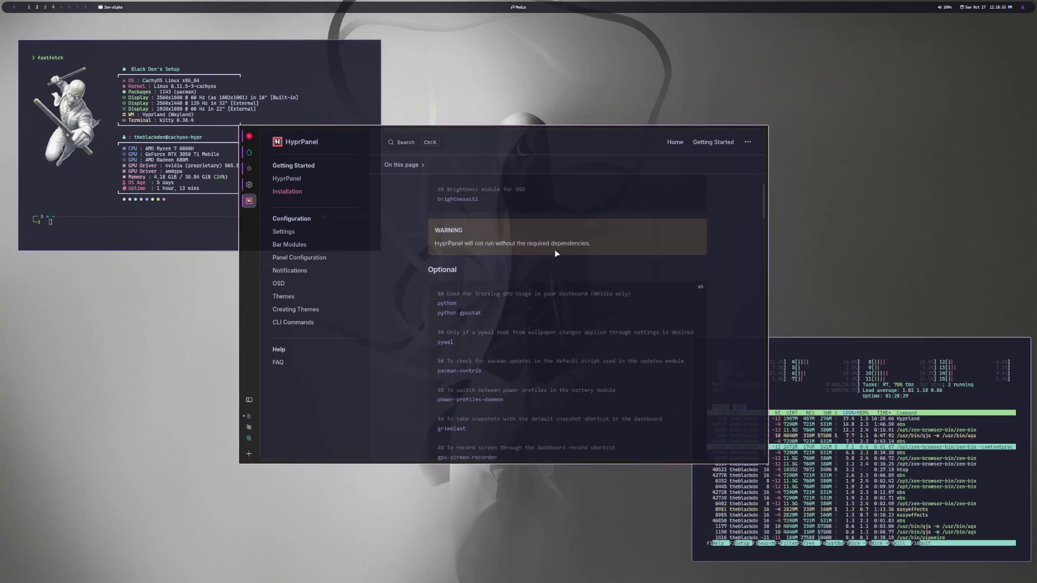
pyautogui.moveTo(621, 335)
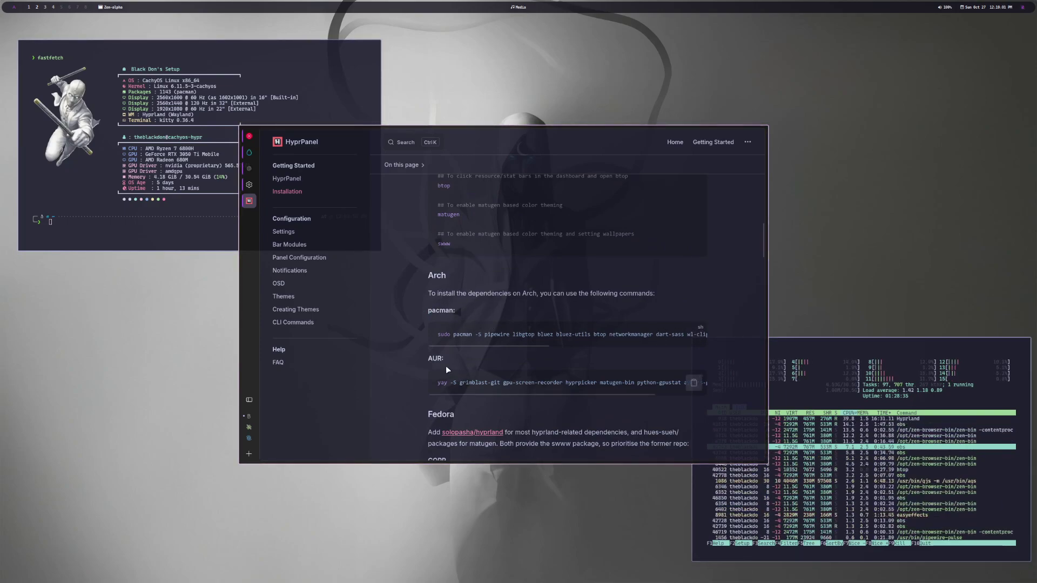
pyautogui.scroll(-6, 500, 316)
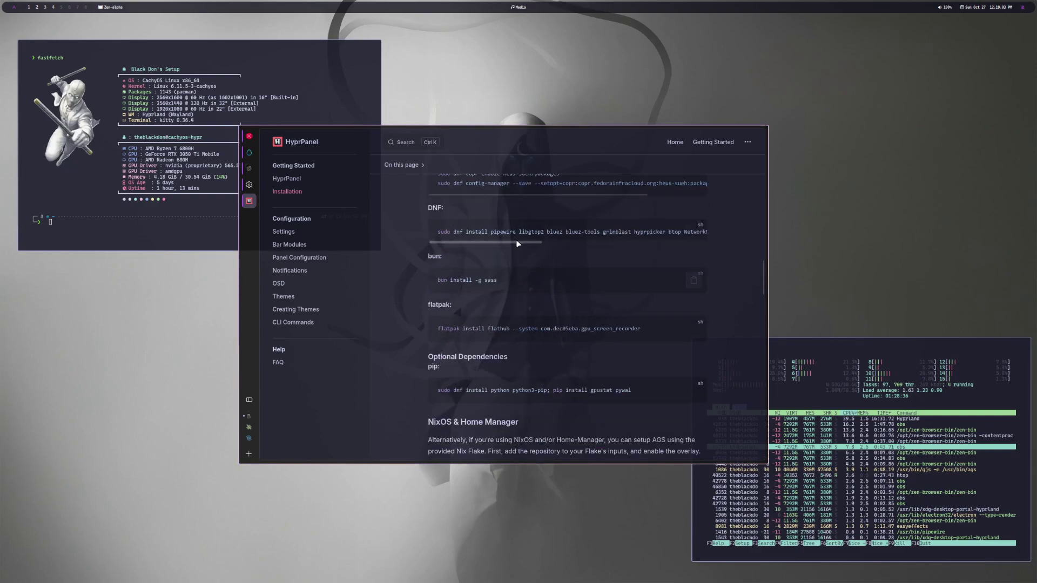
pyautogui.scroll(3, 474, 250)
pyautogui.scroll(-5, 475, 250)
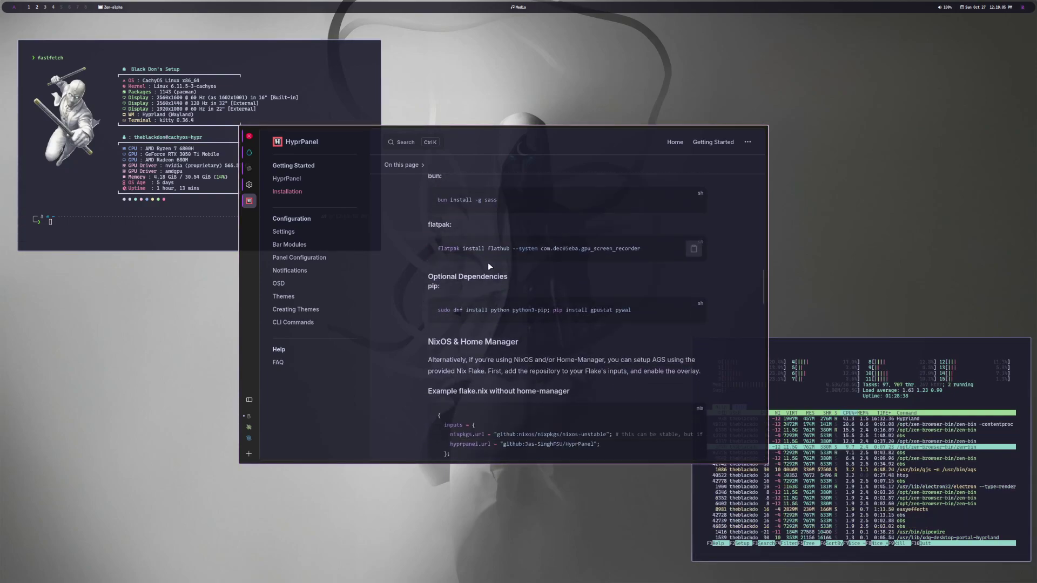
pyautogui.scroll(-8, 533, 281)
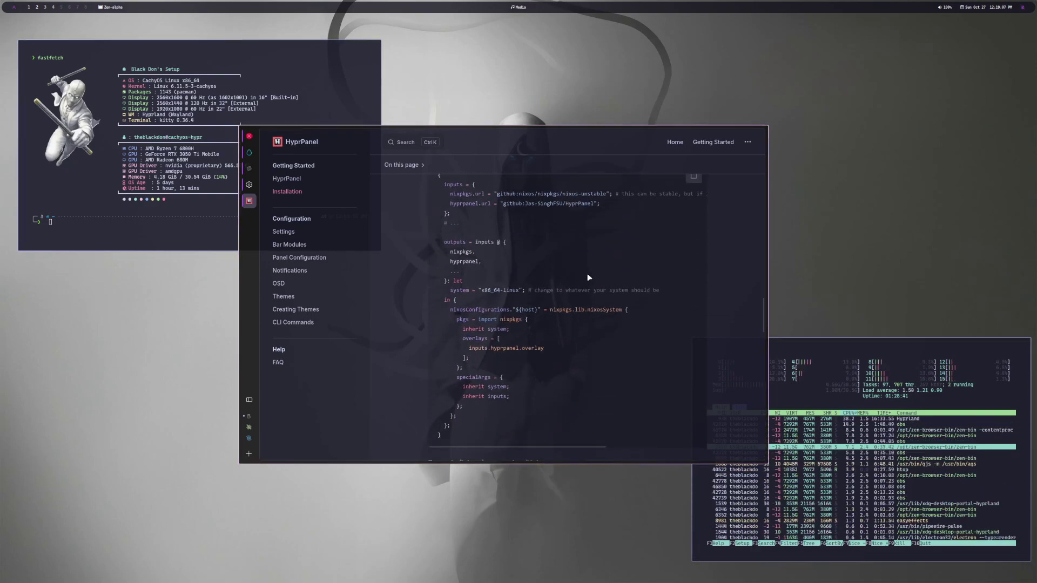
pyautogui.scroll(-3, 564, 273)
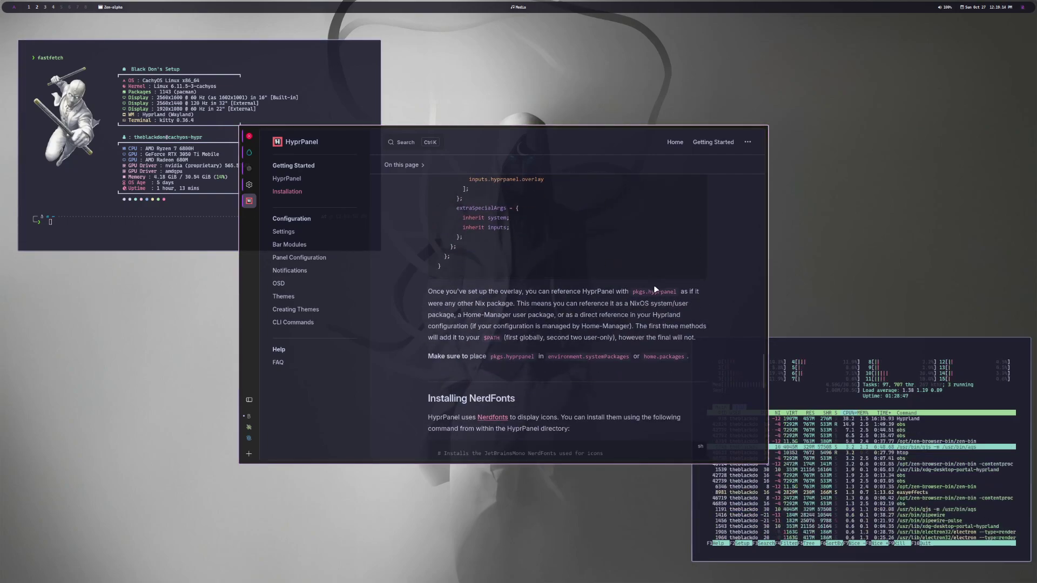
pyautogui.scroll(-3, 619, 285)
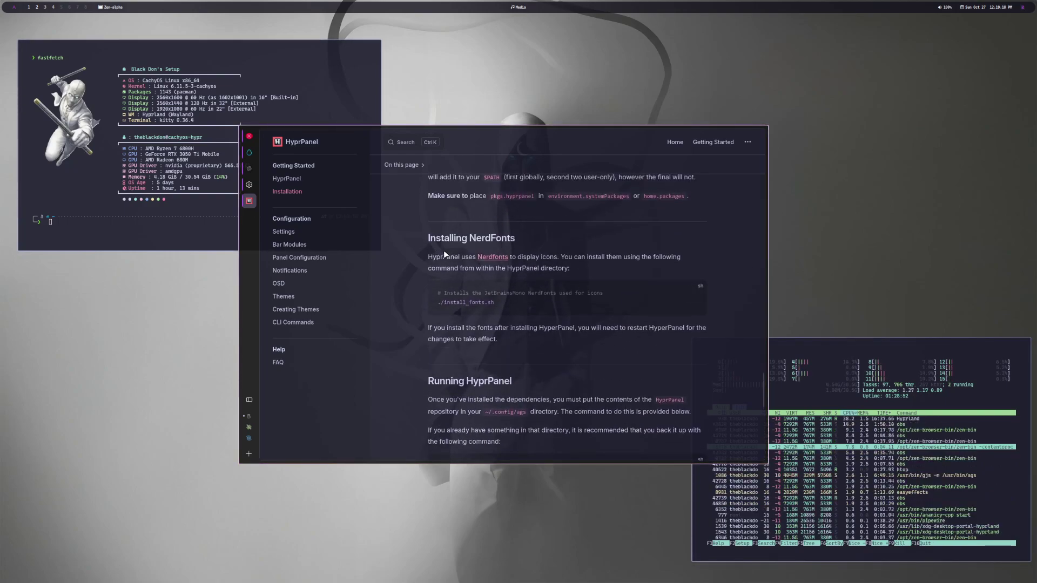
pyautogui.scroll(-5, 511, 256)
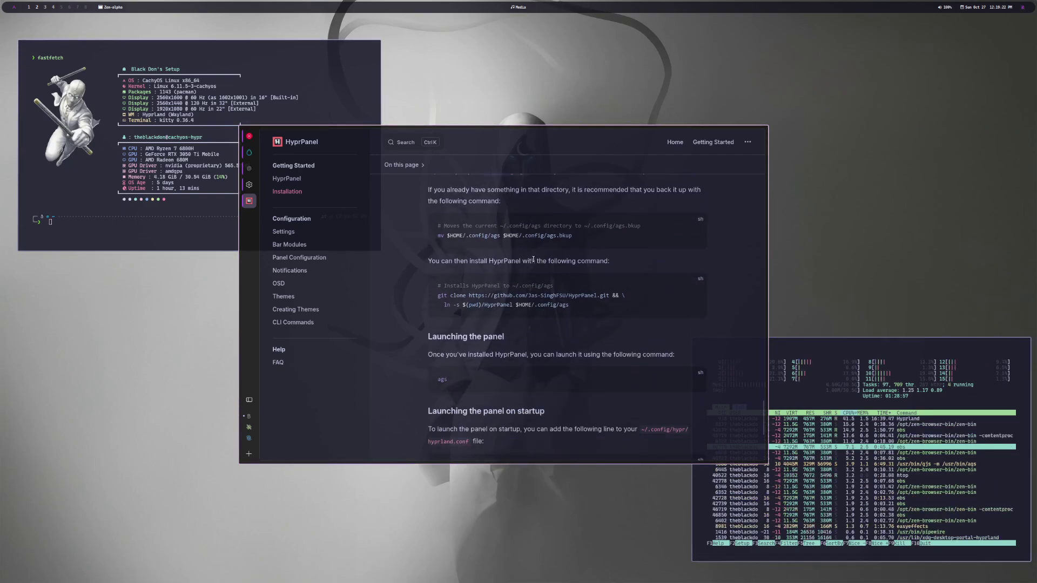
pyautogui.scroll(2, 518, 329)
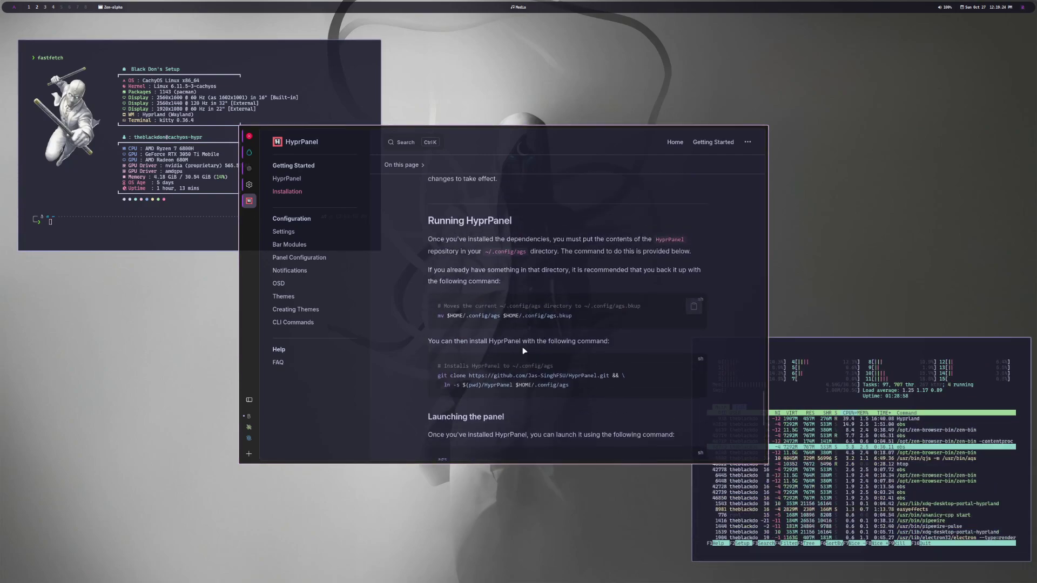
pyautogui.scroll(-3, 532, 354)
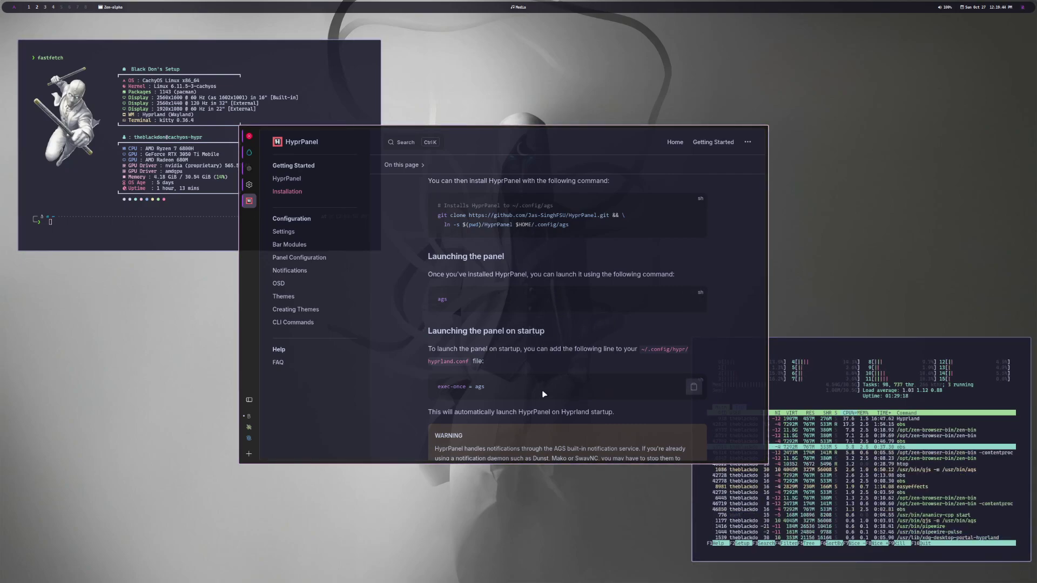
pyautogui.scroll(-3, 567, 358)
pyautogui.scroll(10, 567, 358)
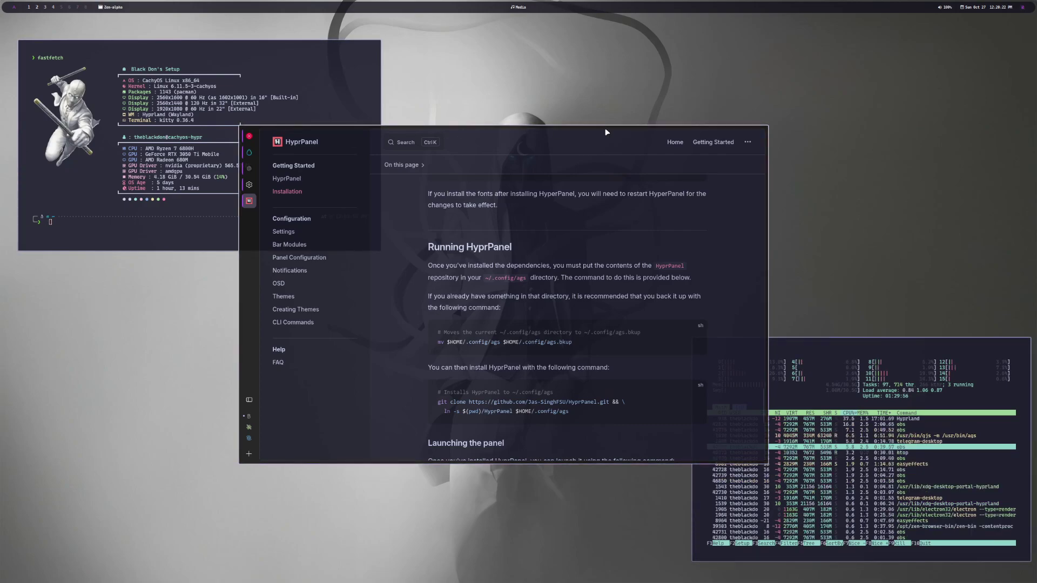
# Bring up the Hyprland workspace that holds the Discord and Telegram windows
pyautogui.moveTo(470, 130)
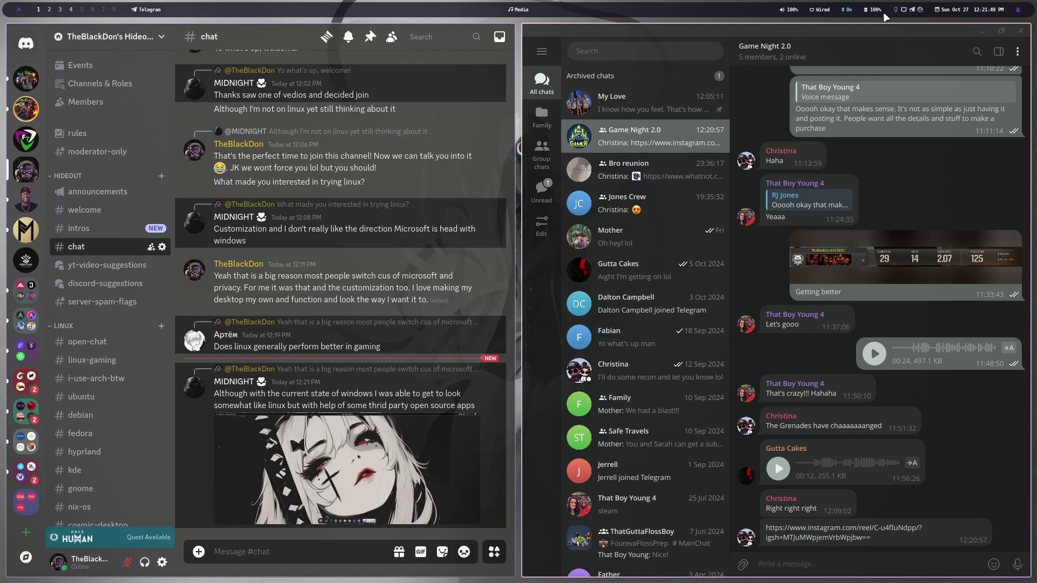
# Return to workspace 2 with super+Return and open the HyprPanel dashboard from the top bar
pyautogui.press('super+Return')
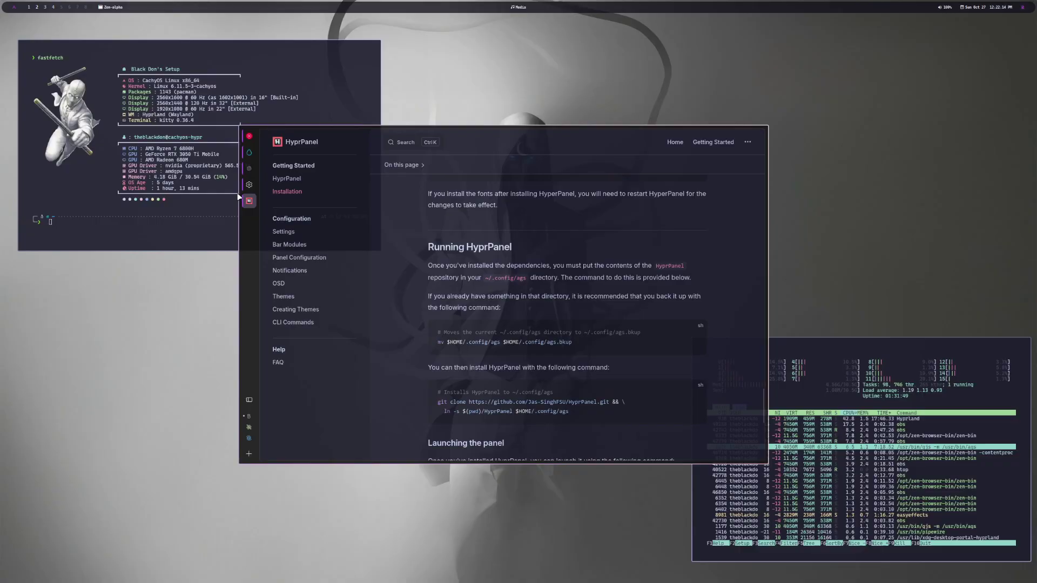
pyautogui.click(14, 7)
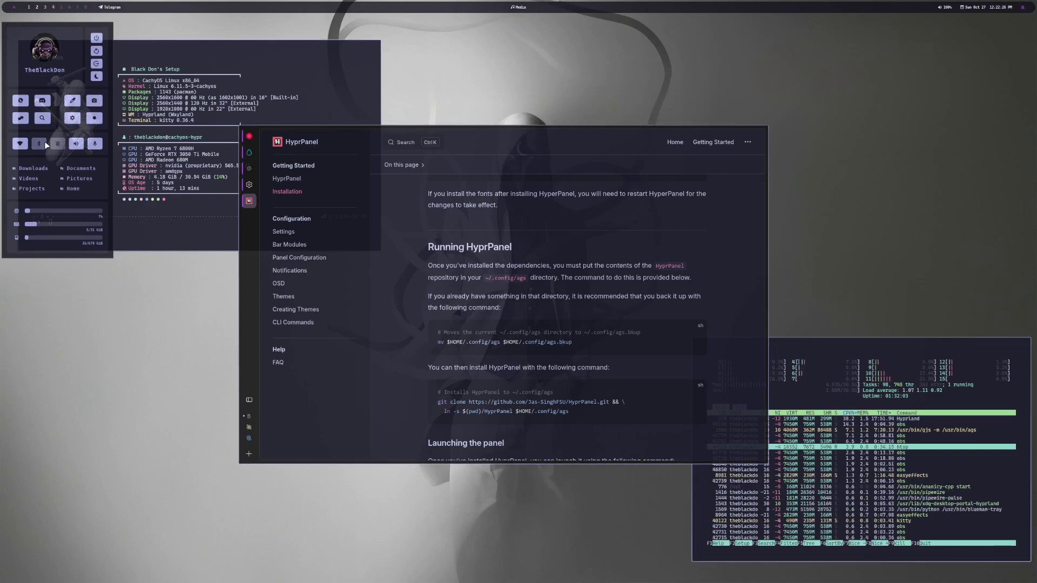
# Open HyprPanel Configuration, close the htop terminal, and show the Configuration General settings
pyautogui.click(74, 120)
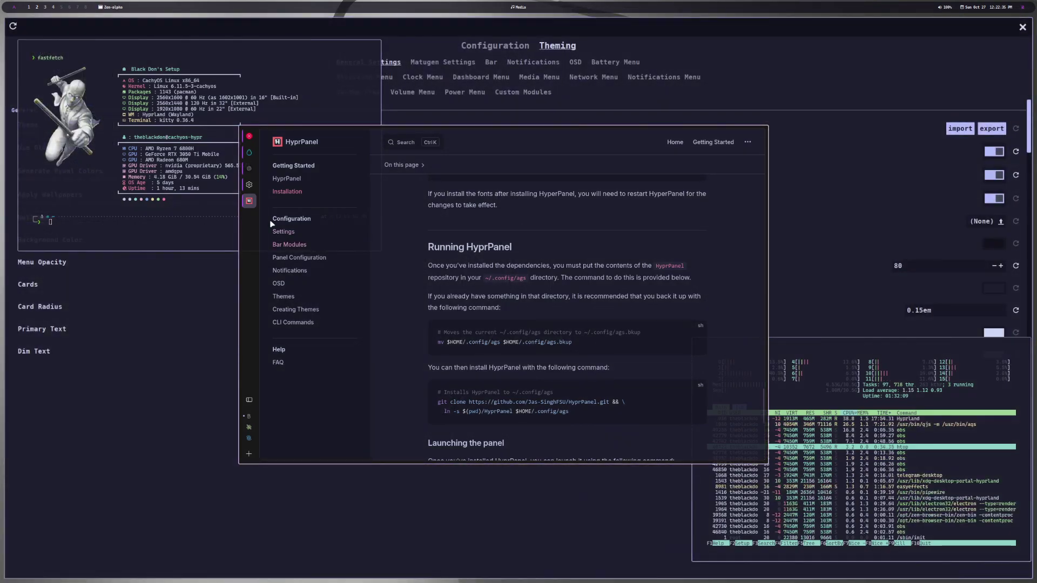
pyautogui.press('super+q')
pyautogui.press('super+q')
pyautogui.press('super+q')
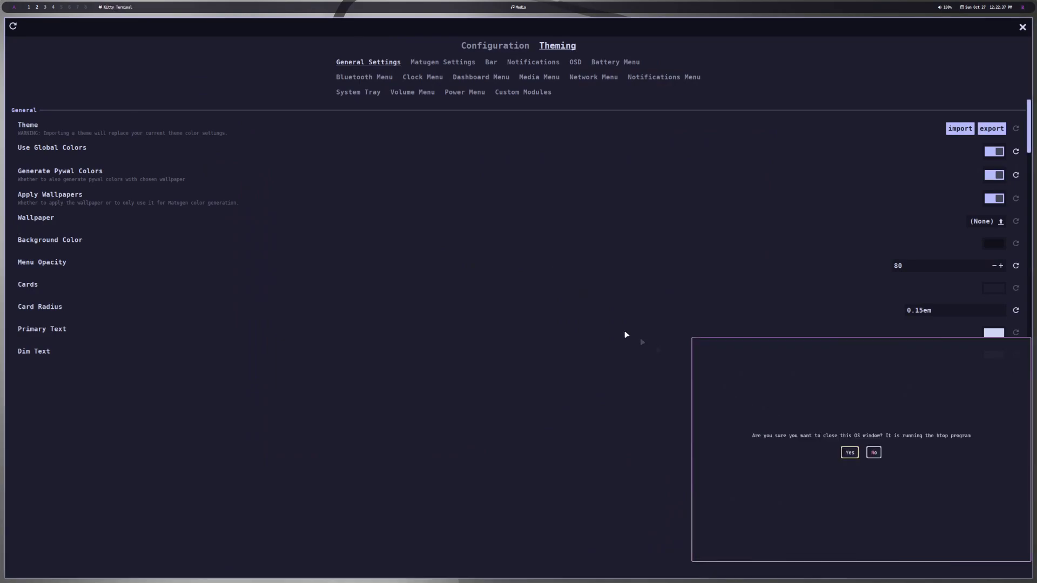
pyautogui.click(850, 452)
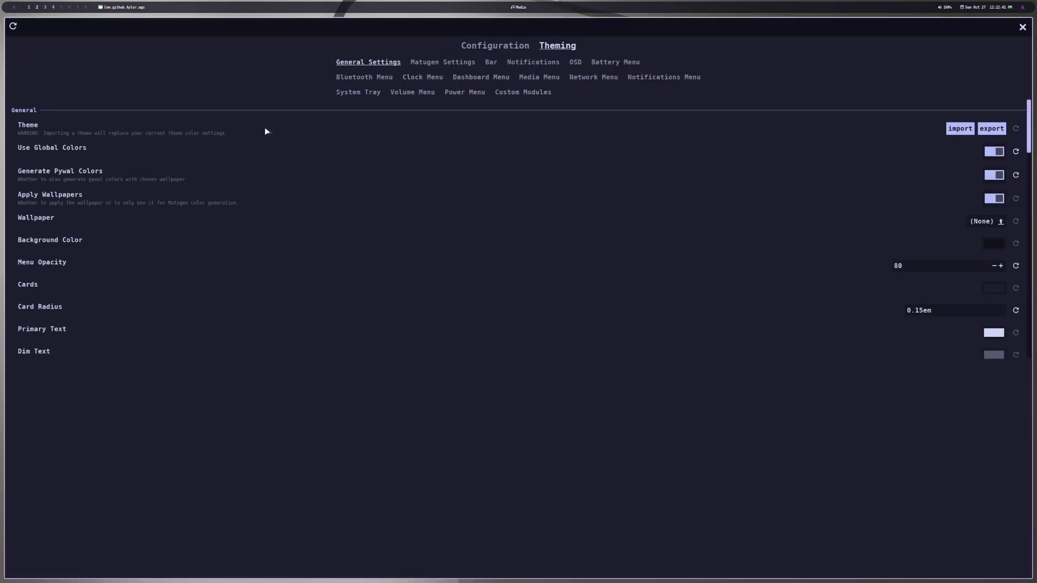
pyautogui.click(489, 44)
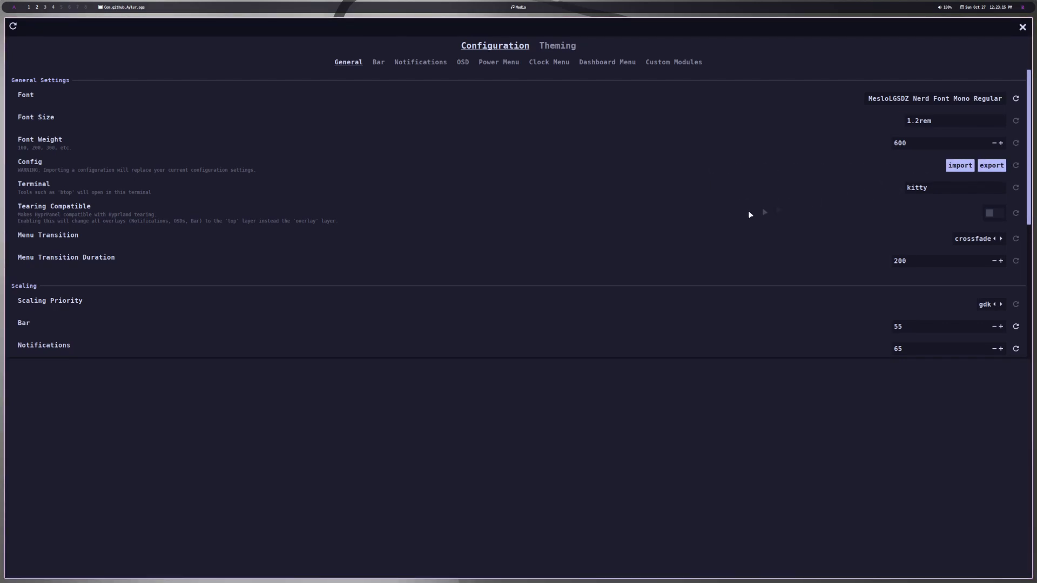
# Raise the Bar scaling from 55 to 85
pyautogui.scroll(-5, 294, 250)
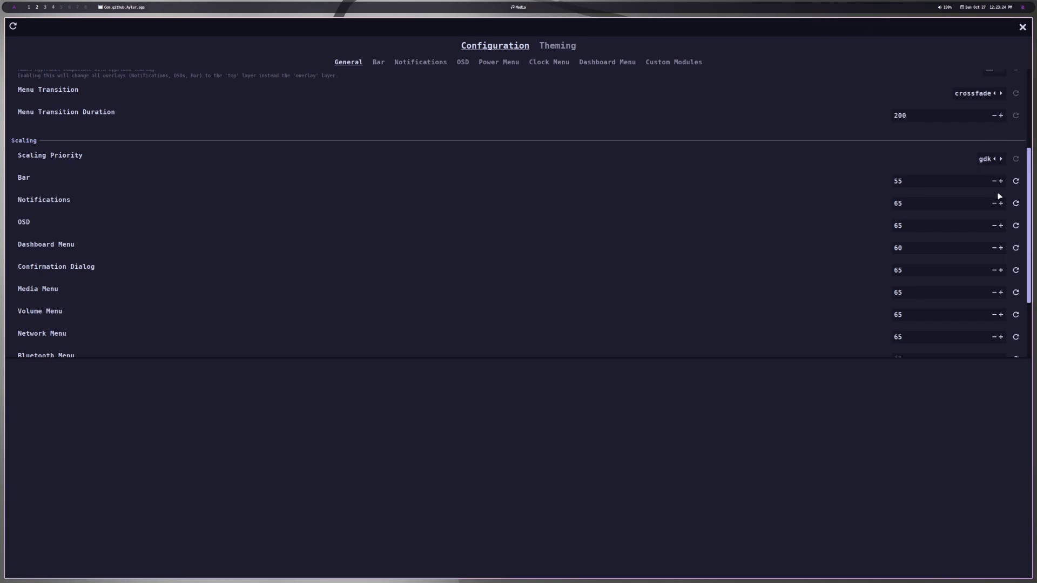
pyautogui.click(1002, 187)
pyautogui.click(1002, 187)
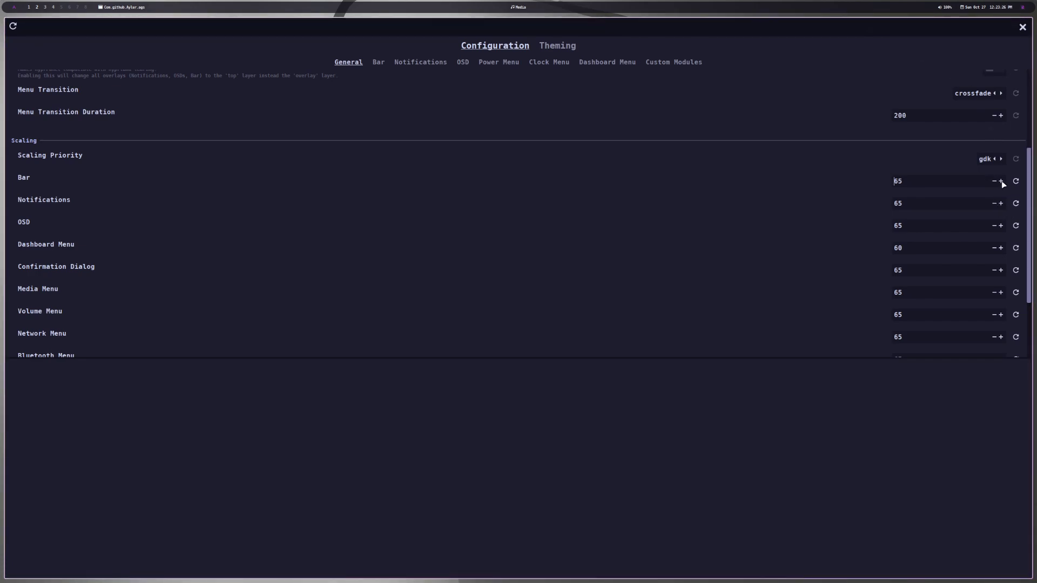
pyautogui.click(1002, 186)
pyautogui.click(1002, 184)
pyautogui.click(1002, 185)
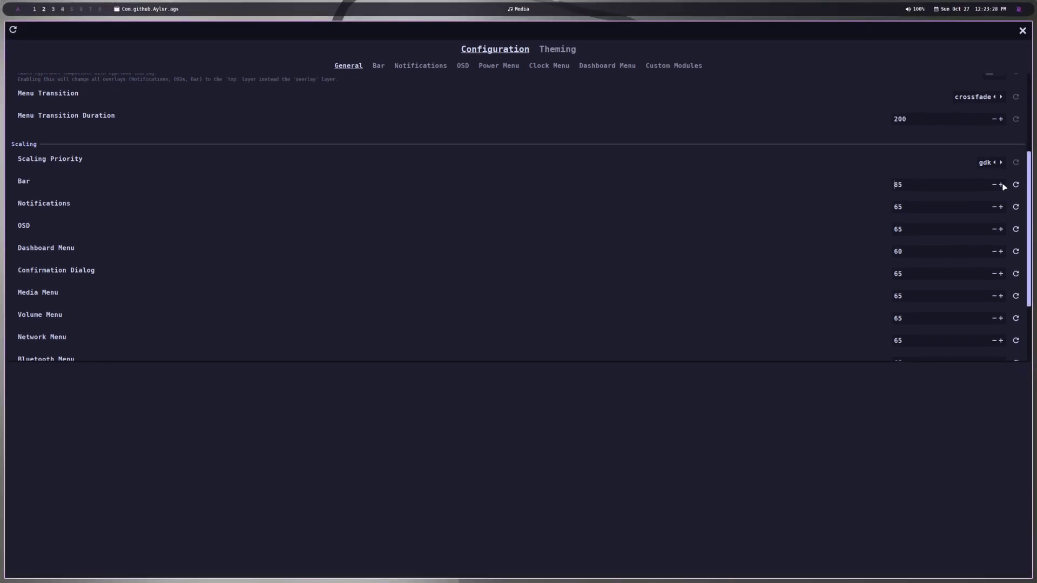
pyautogui.click(1002, 184)
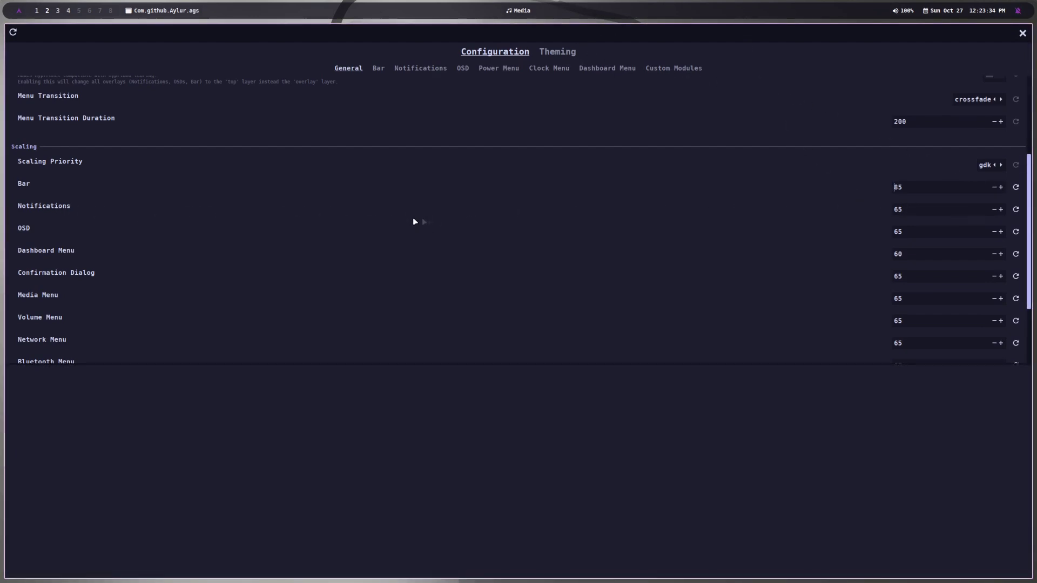
# Show the Bar configuration settings, where Floating Bar is switched off
pyautogui.scroll(-3, 210, 224)
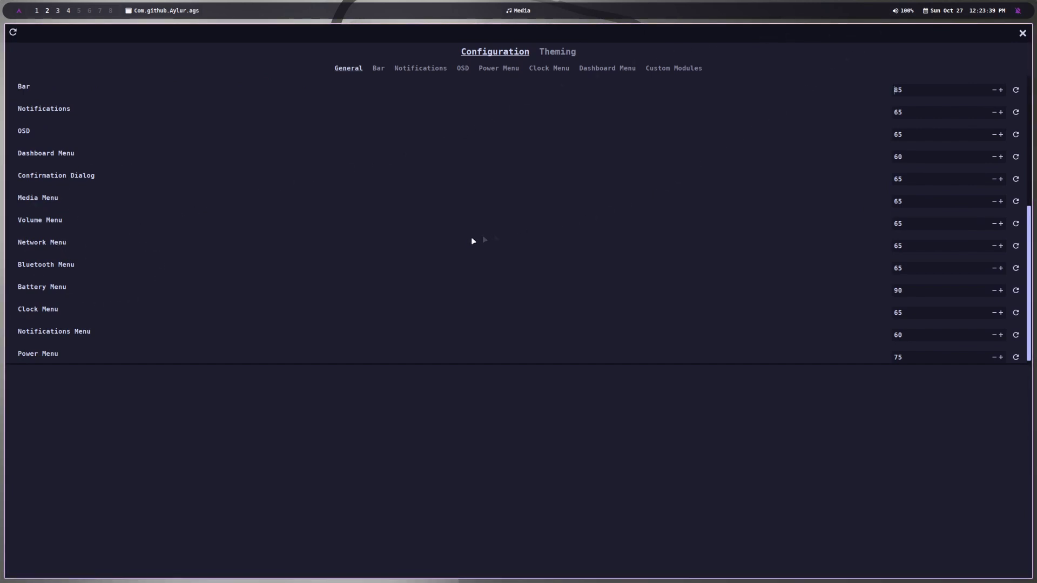
pyautogui.scroll(-1, 57, 274)
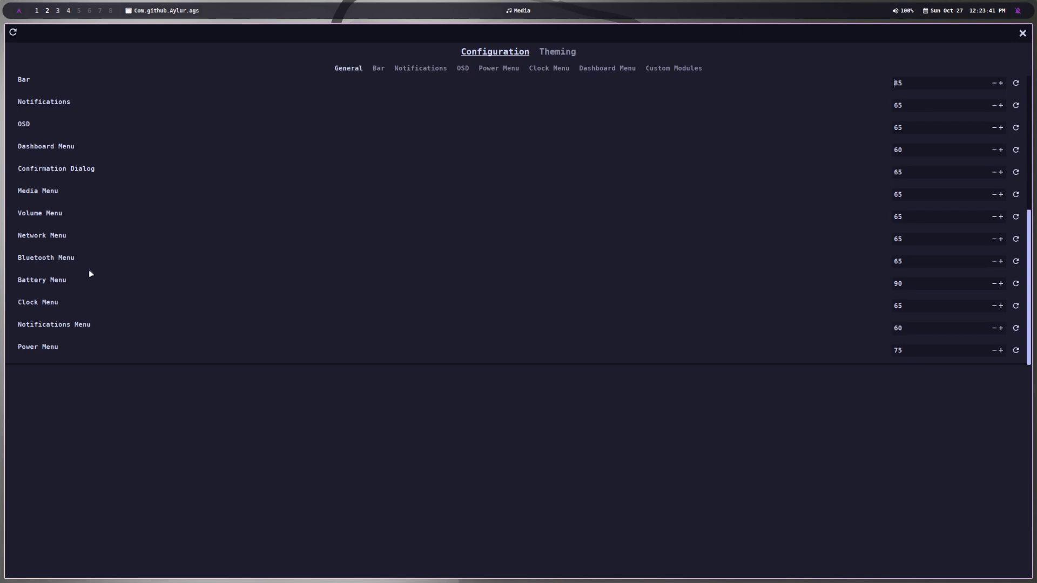
pyautogui.scroll(7, 212, 286)
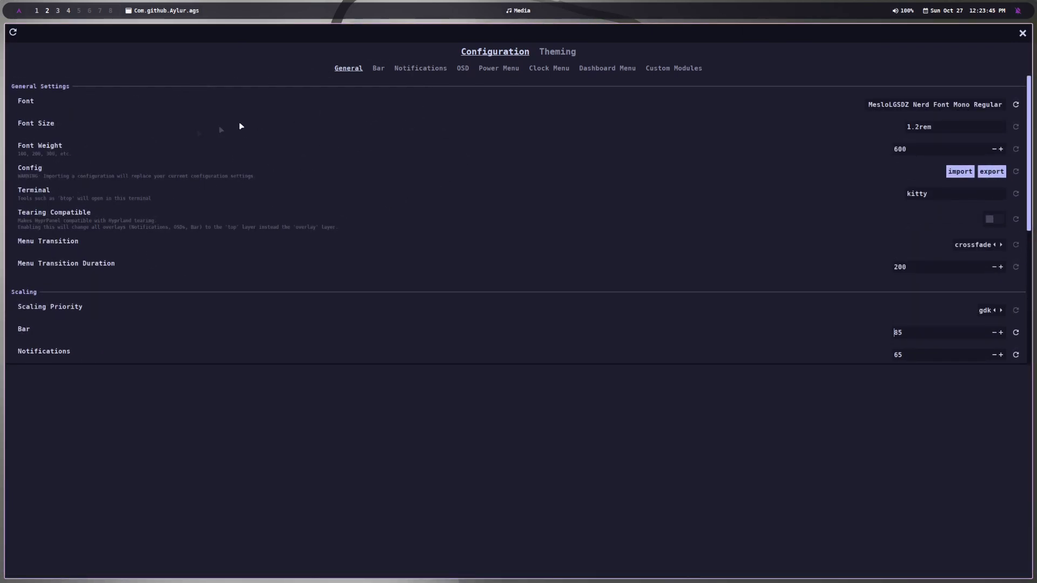
pyautogui.click(379, 69)
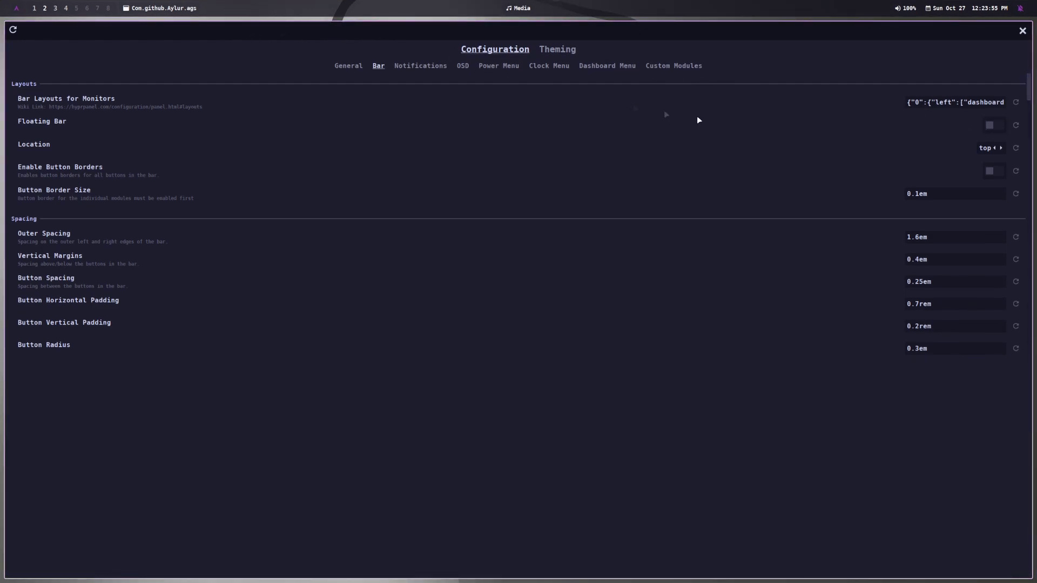
pyautogui.click(1000, 148)
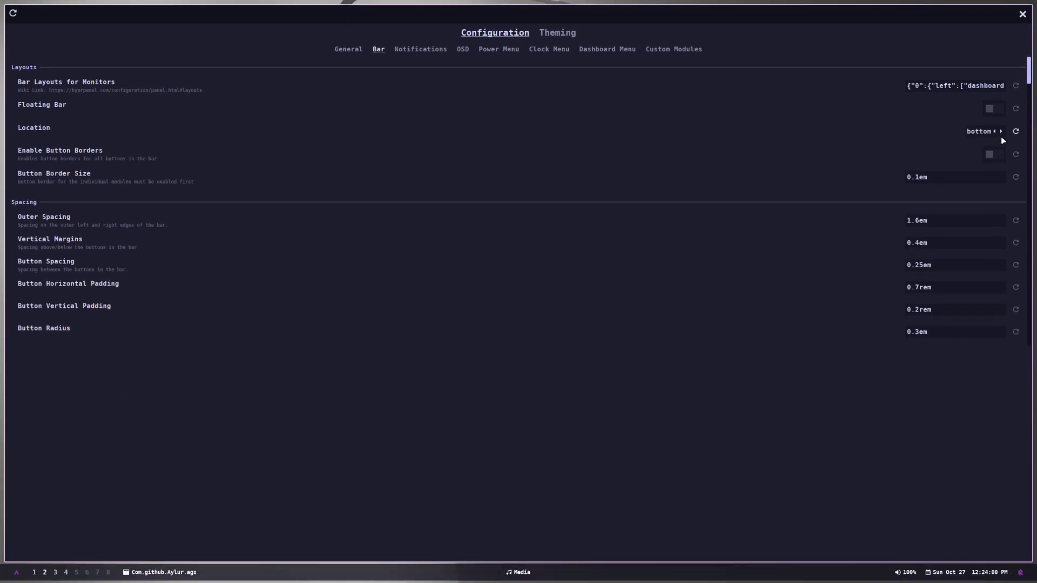
pyautogui.click(993, 132)
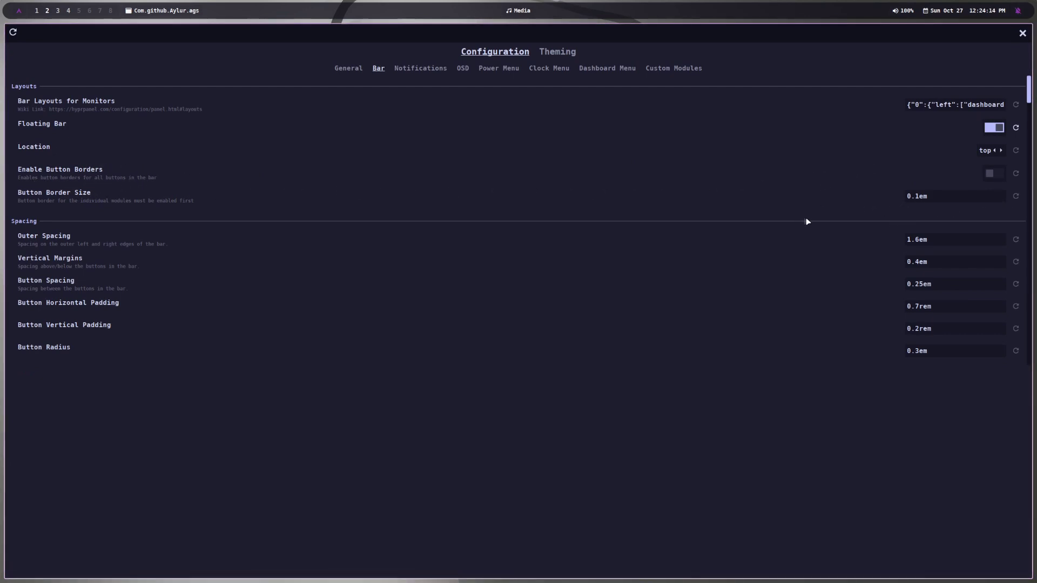
pyautogui.scroll(-2, 840, 271)
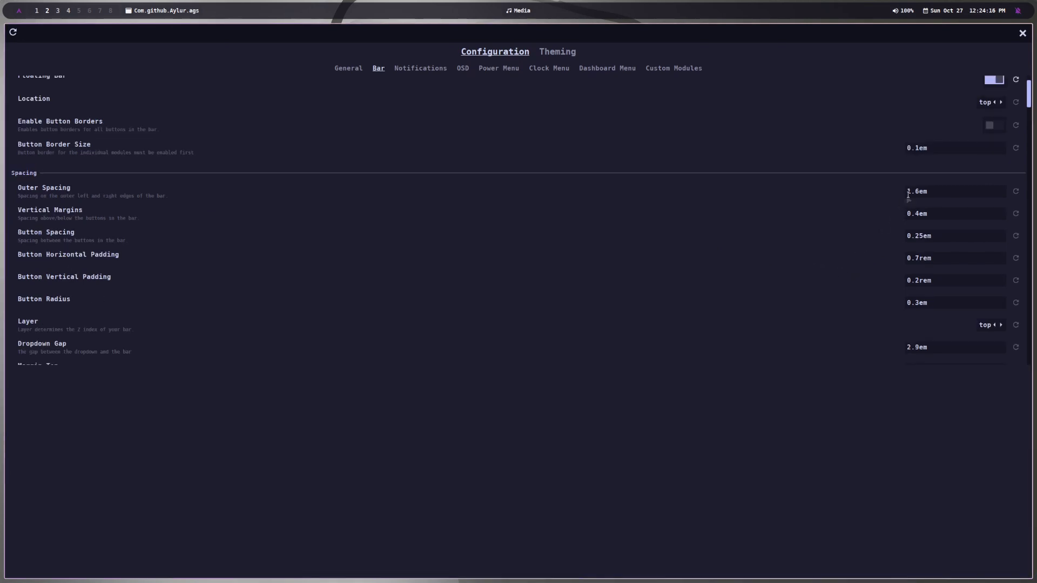
pyautogui.scroll(-2, 897, 208)
pyautogui.scroll(-4, 356, 253)
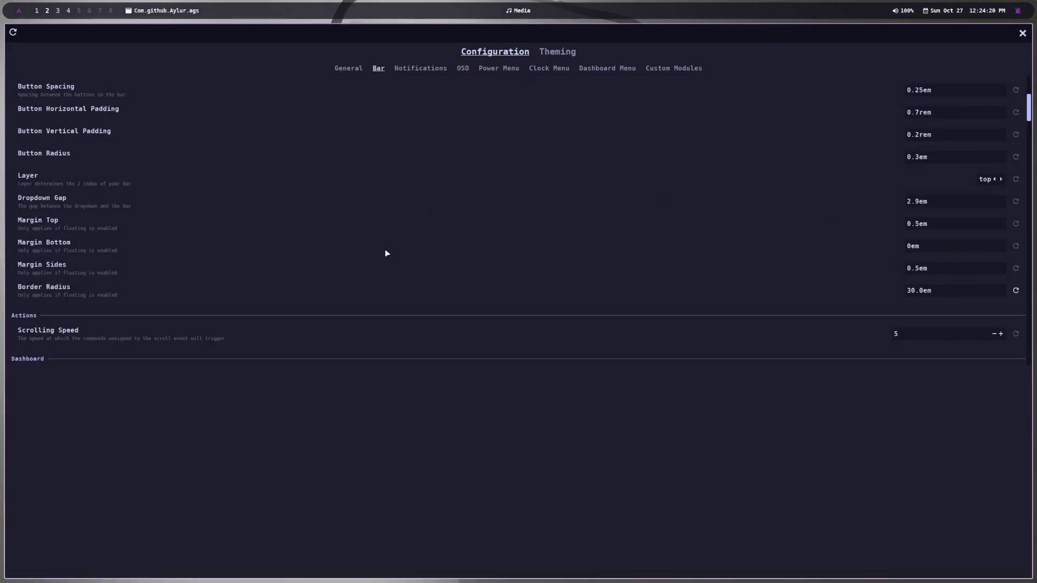
pyautogui.scroll(-4, 454, 211)
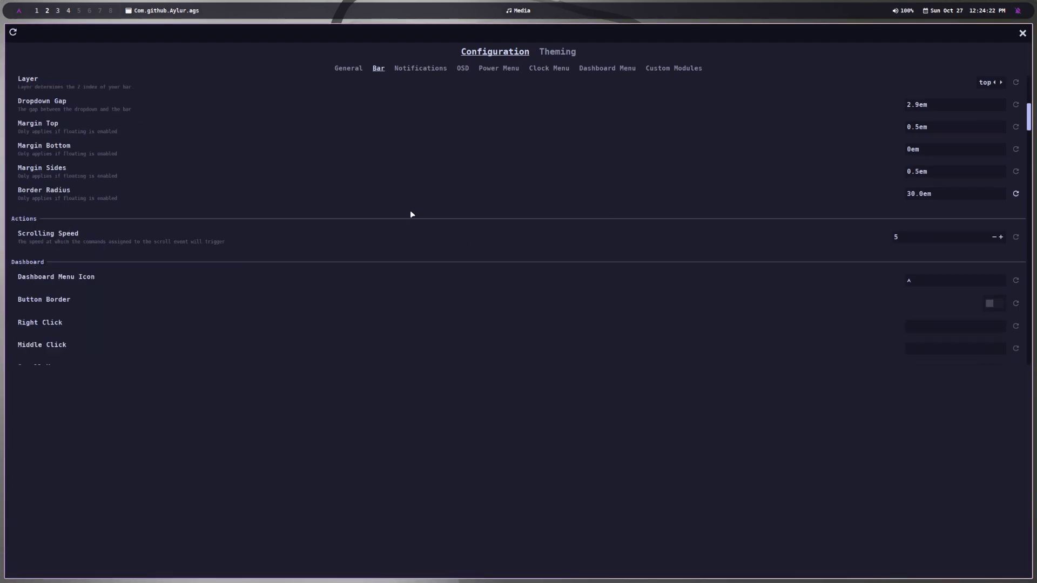
pyautogui.scroll(-2, 408, 210)
pyautogui.scroll(-2, 32, 226)
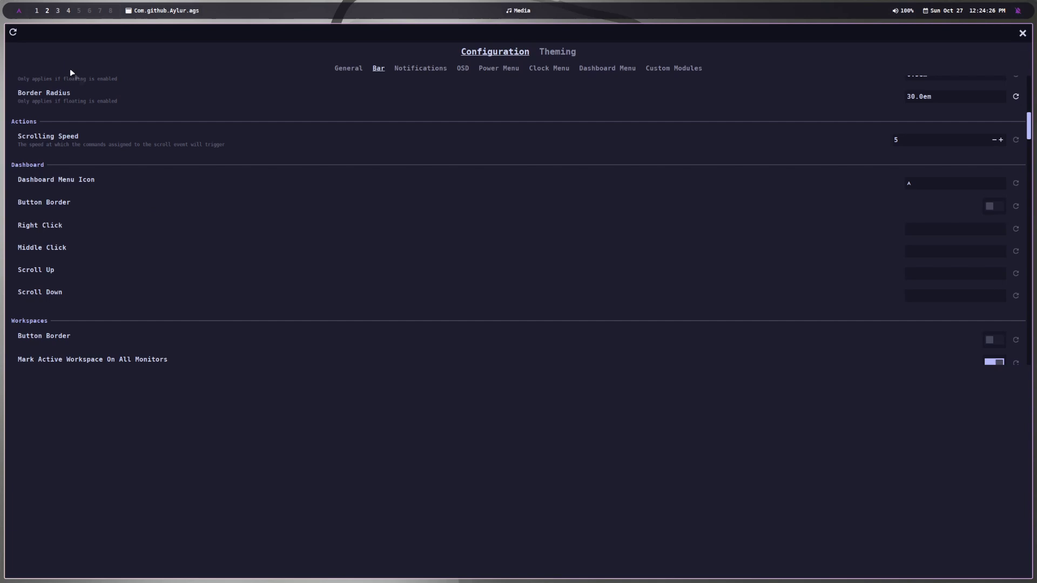
pyautogui.click(923, 183)
pyautogui.scroll(-1, 259, 221)
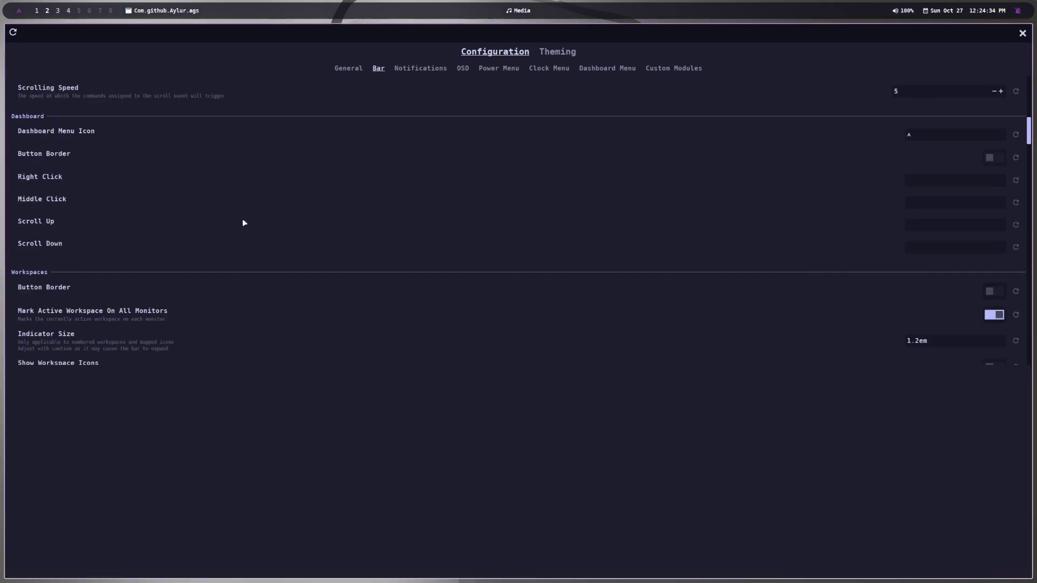
pyautogui.scroll(-2, 30, 185)
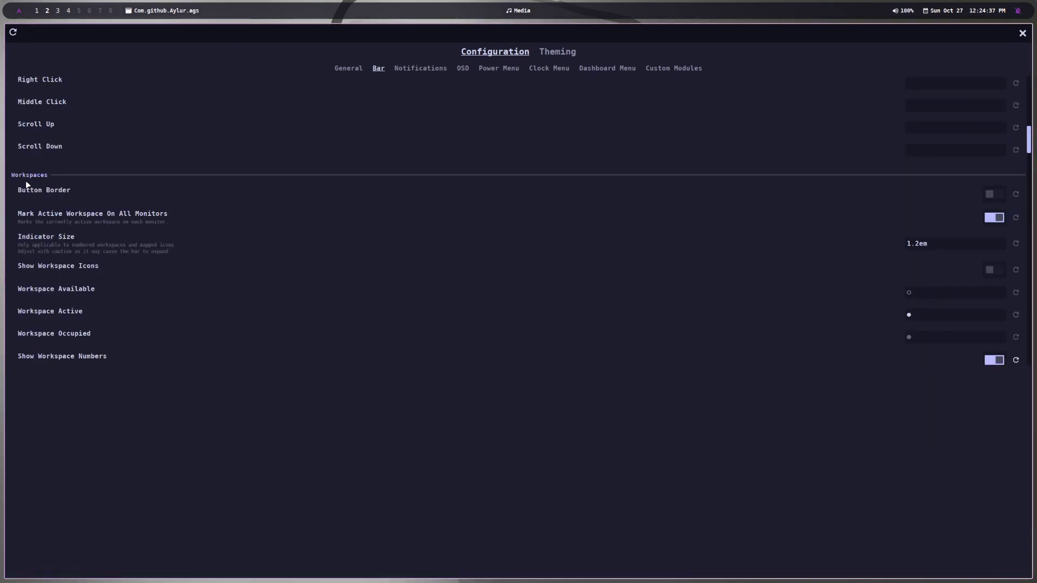
pyautogui.scroll(-1, 159, 214)
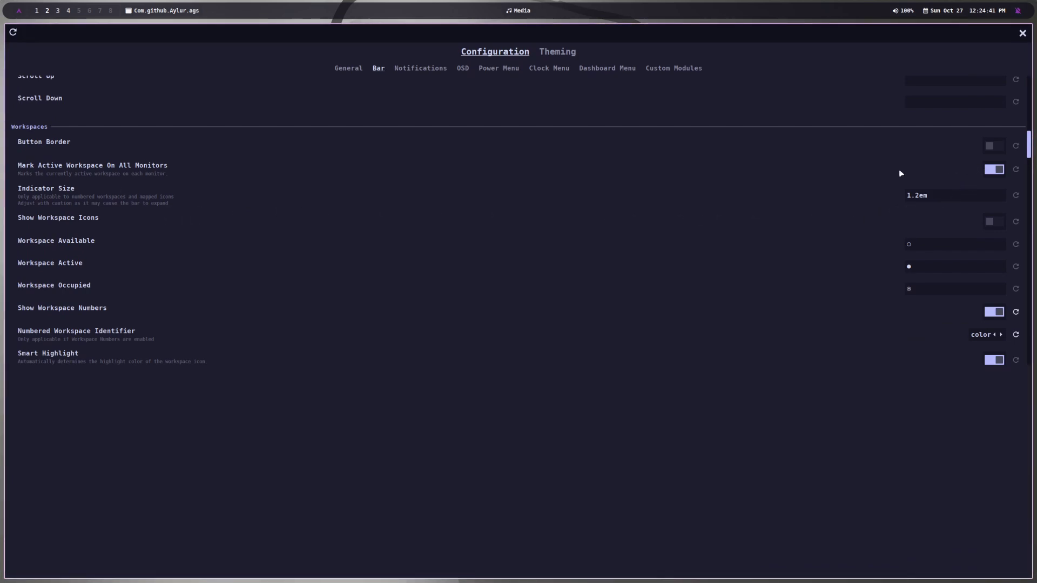
pyautogui.scroll(-2, 789, 232)
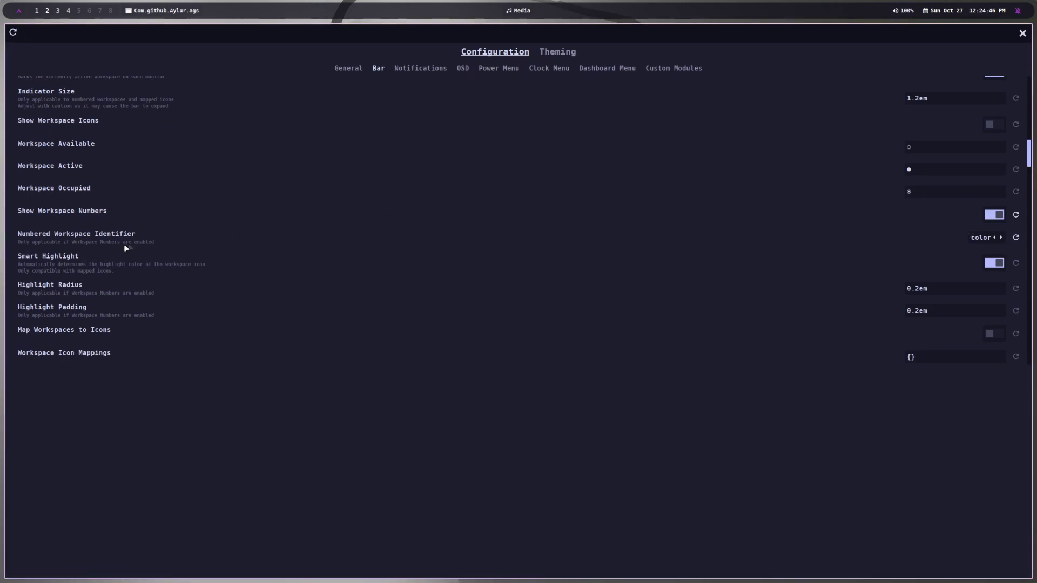
pyautogui.click(993, 215)
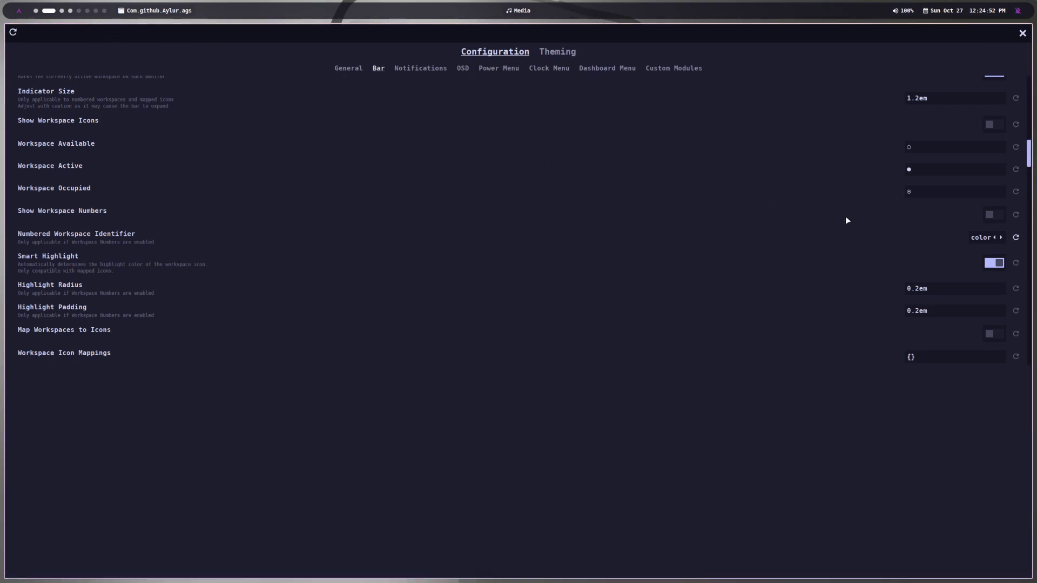
pyautogui.click(991, 215)
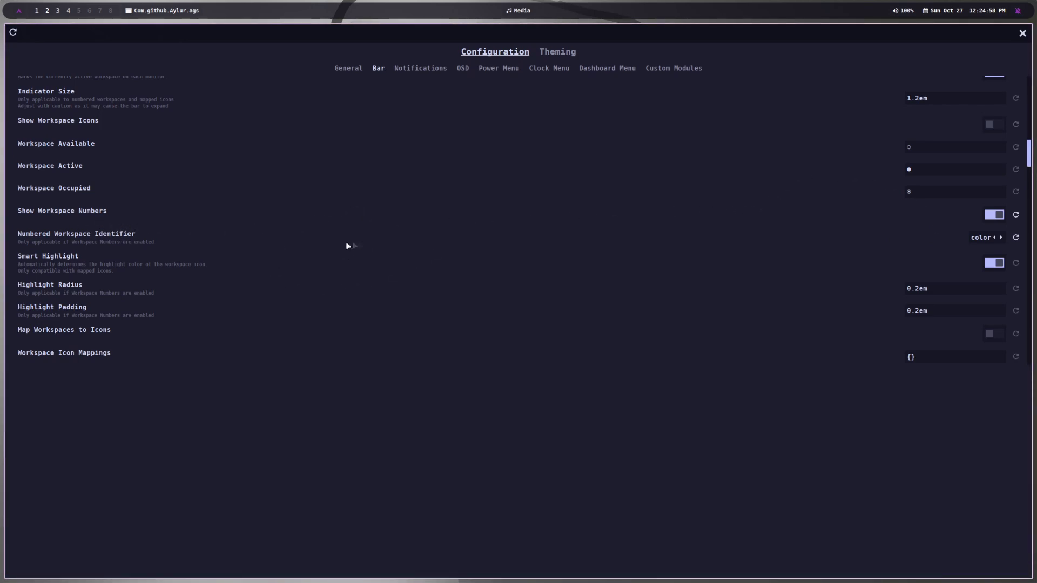
pyautogui.scroll(-7, 196, 261)
pyautogui.scroll(-3, 39, 238)
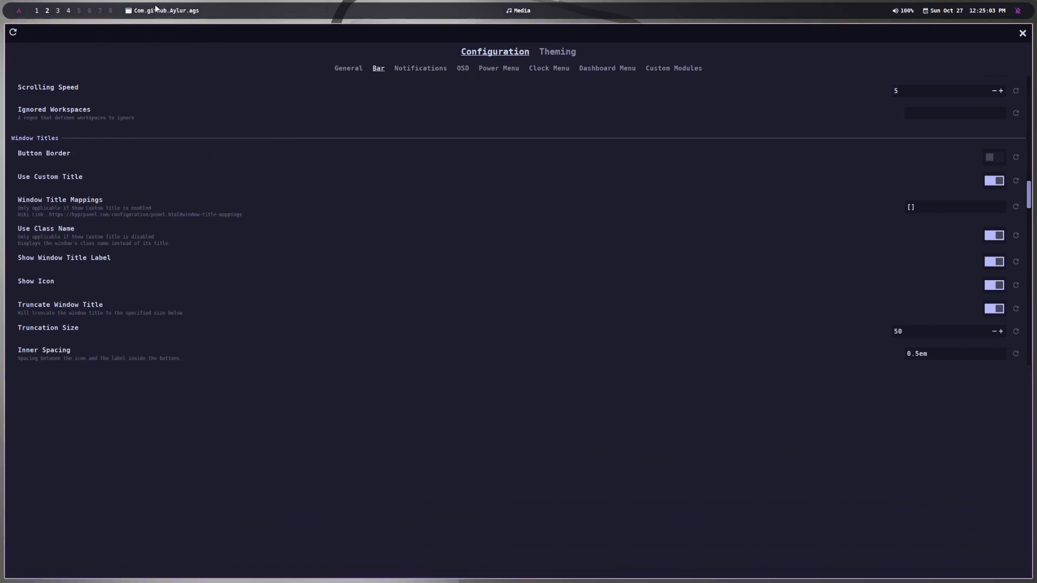
pyautogui.scroll(-5, 194, 232)
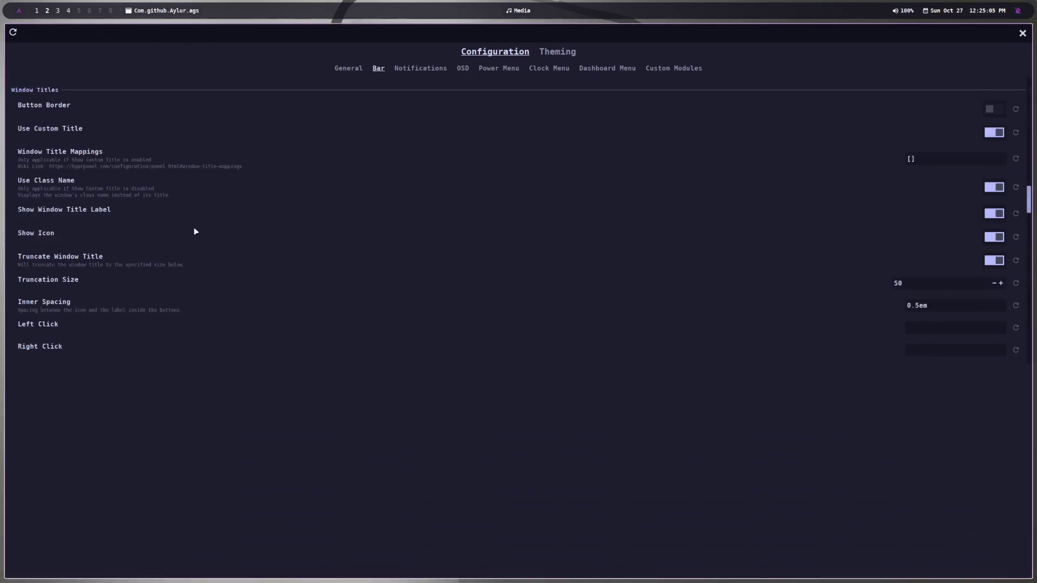
pyautogui.scroll(-2, 162, 194)
pyautogui.scroll(3, 250, 220)
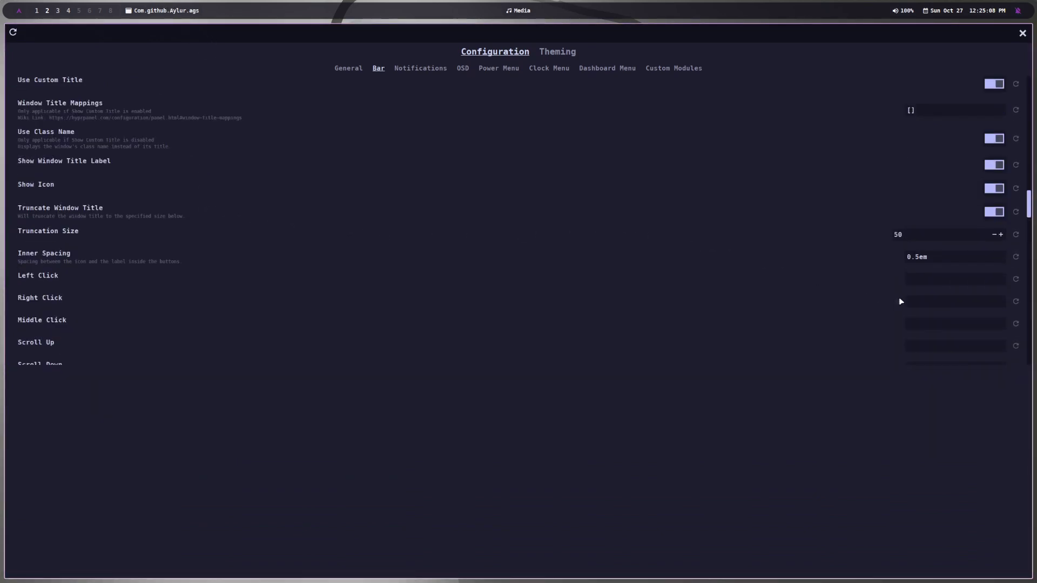
pyautogui.scroll(-2, 720, 285)
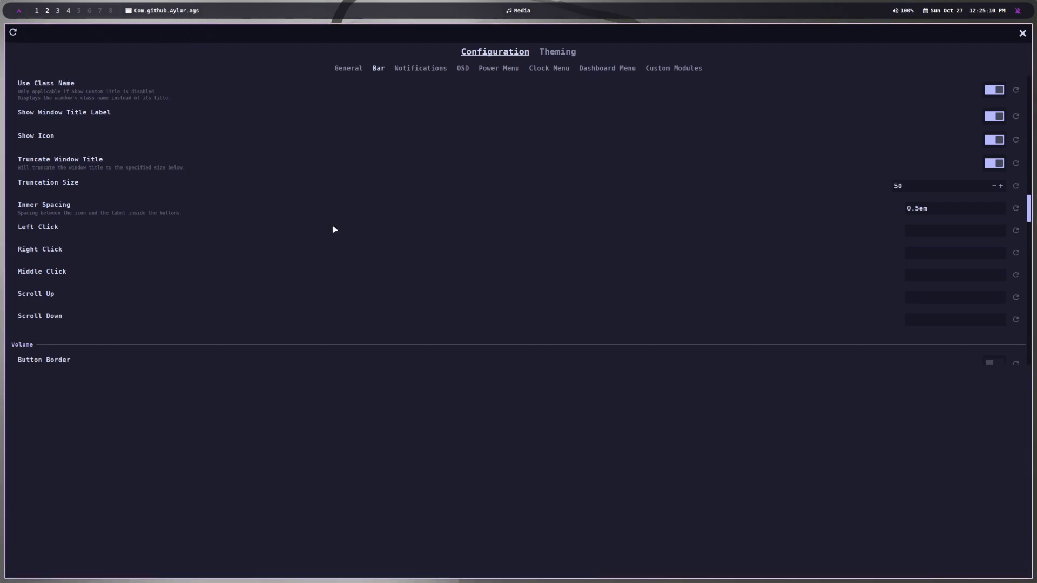
pyautogui.scroll(2, 377, 217)
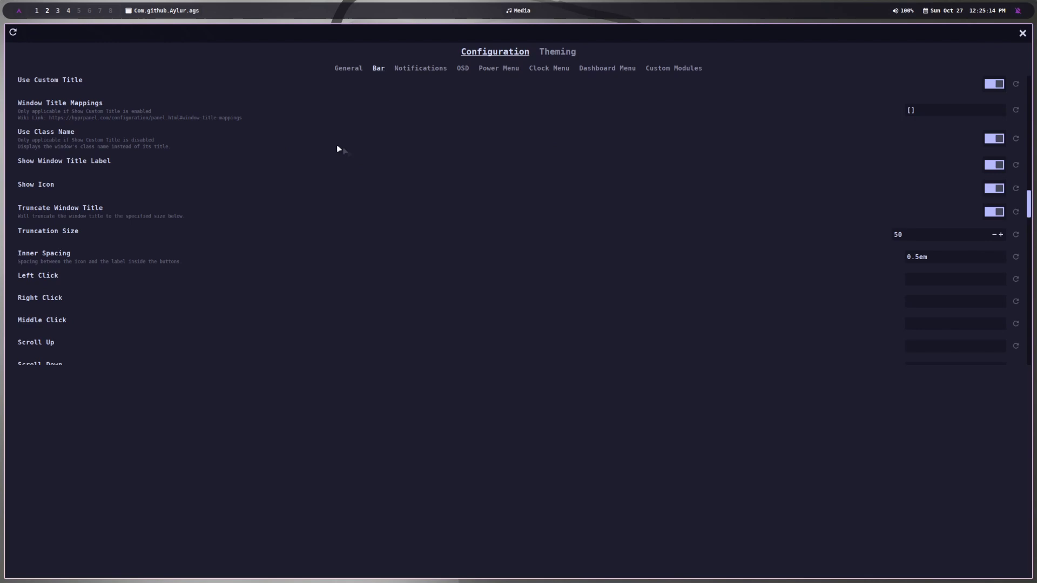
pyautogui.scroll(2, 287, 144)
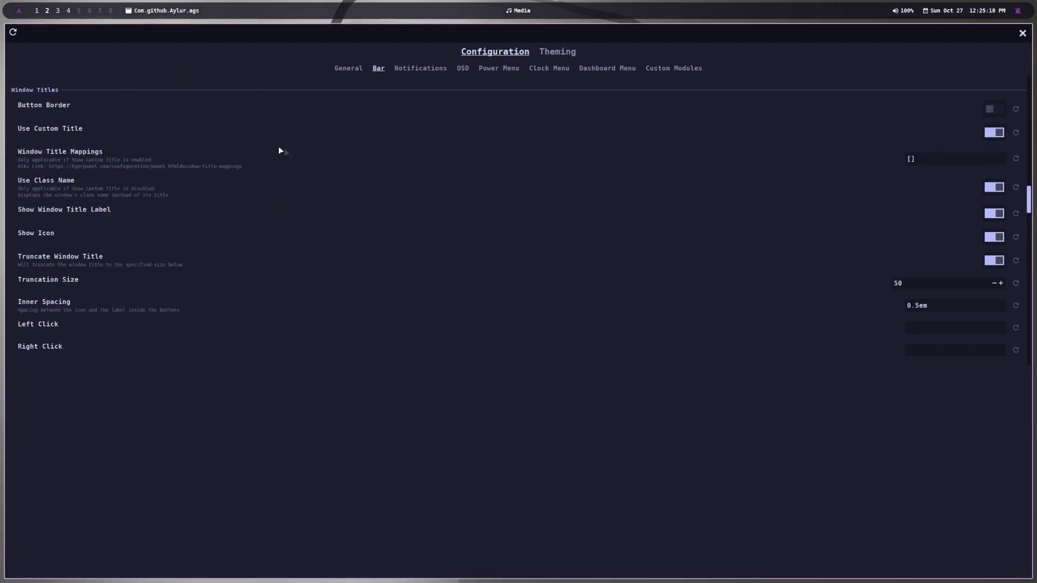
pyautogui.scroll(-3, 239, 186)
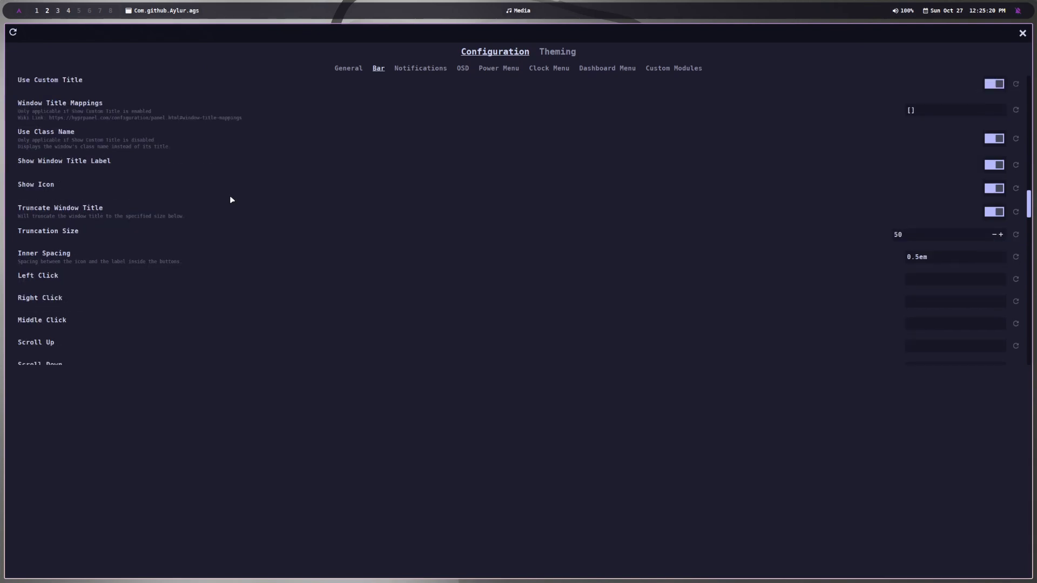
pyautogui.scroll(-3, 218, 197)
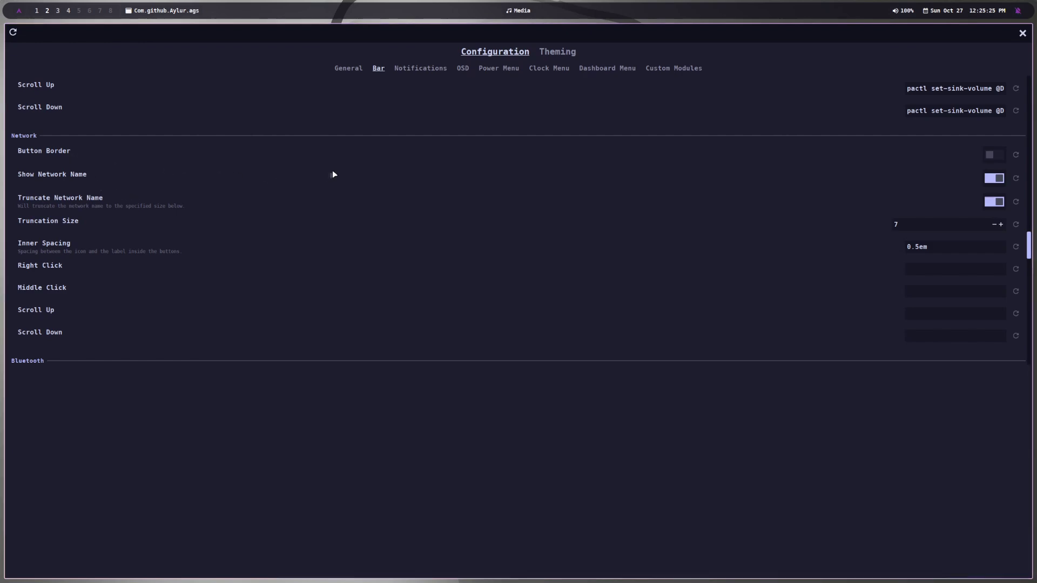
pyautogui.scroll(-2, 126, 175)
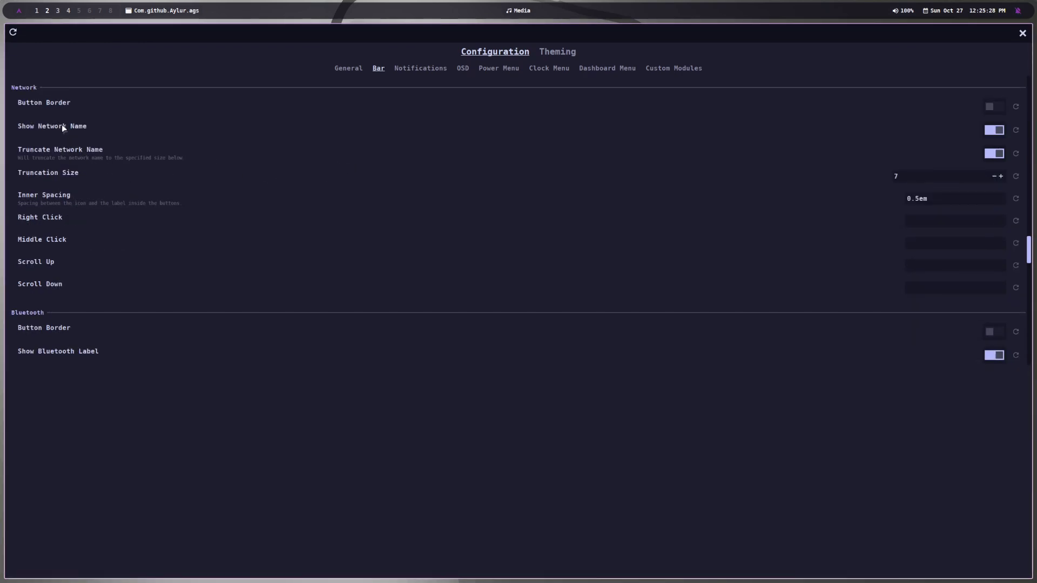
pyautogui.scroll(-4, 151, 211)
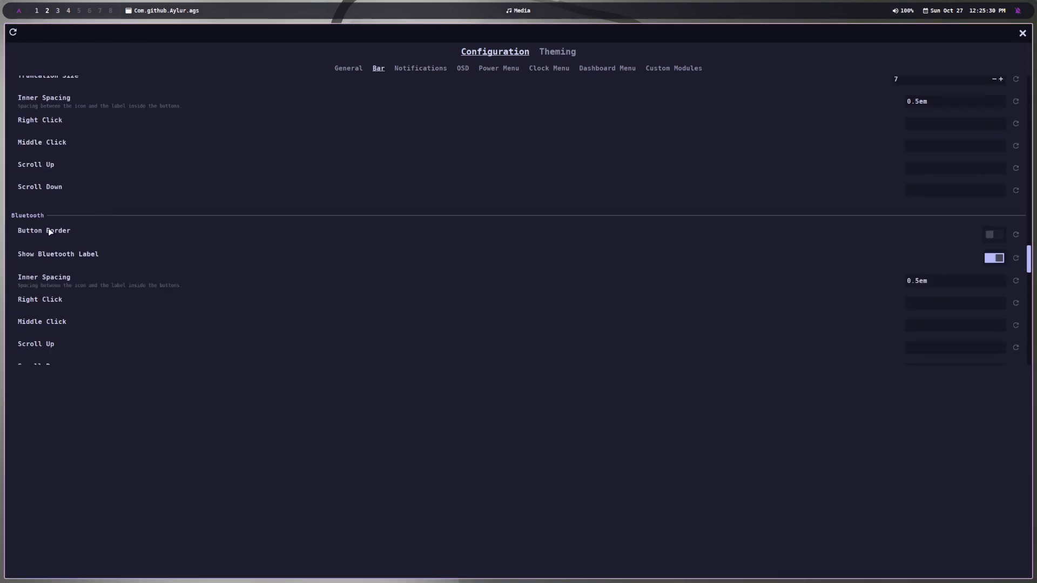
pyautogui.scroll(-18, 50, 231)
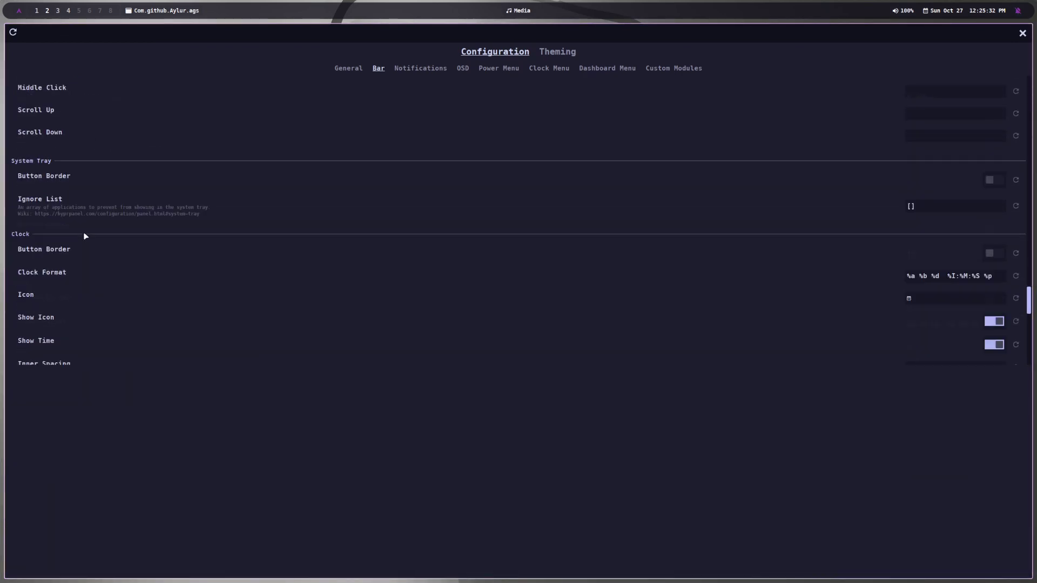
pyautogui.scroll(-2, 75, 183)
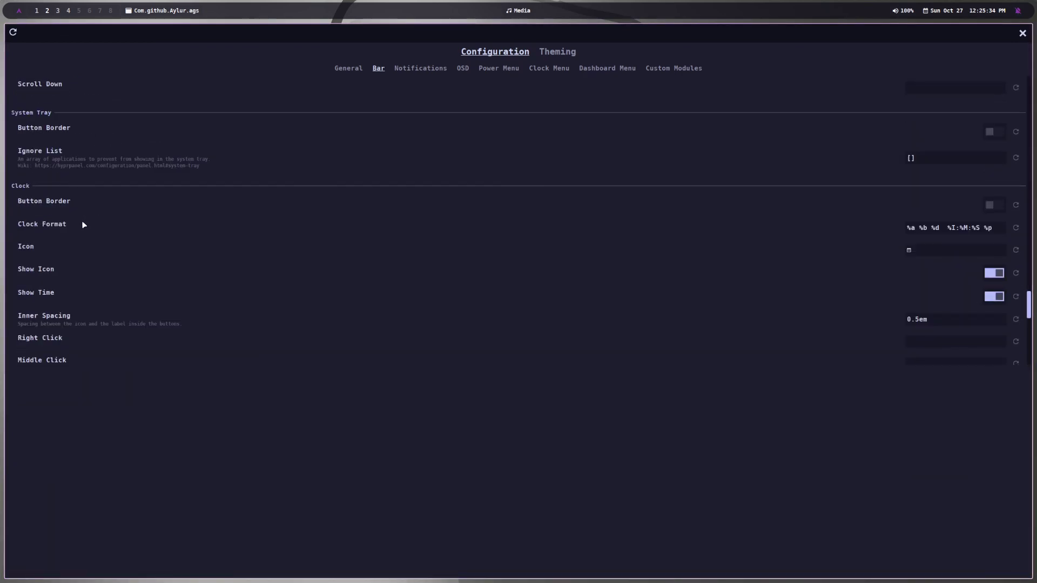
pyautogui.scroll(-2, 81, 223)
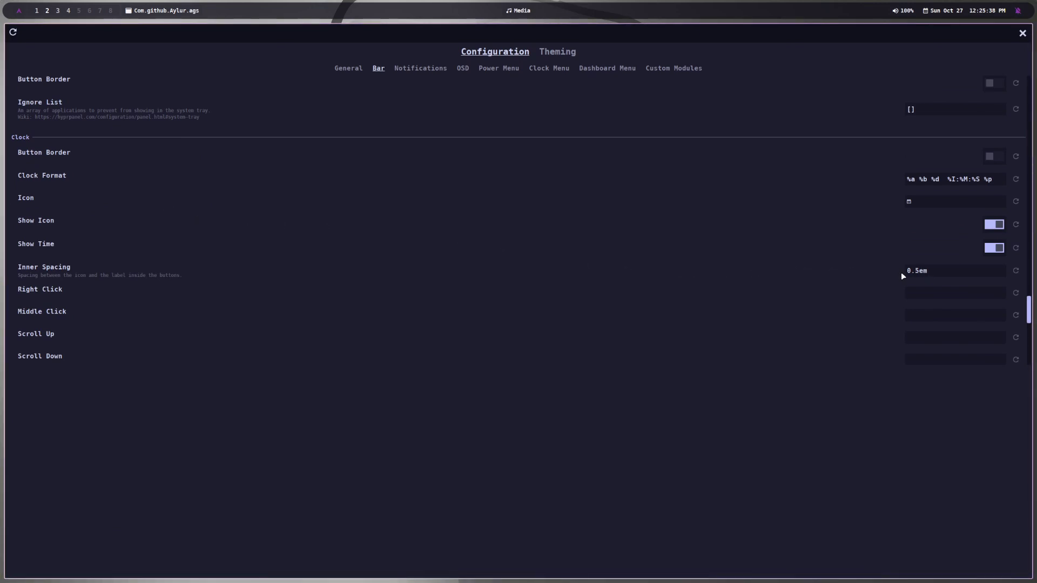
pyautogui.scroll(-2, 130, 237)
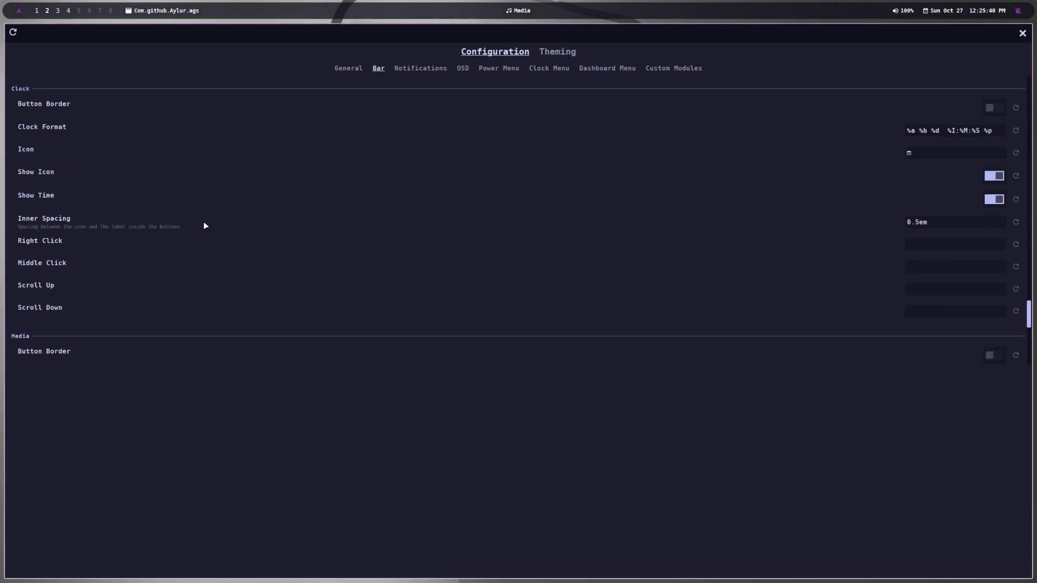
pyautogui.scroll(-2, 227, 220)
pyautogui.scroll(-2, 226, 220)
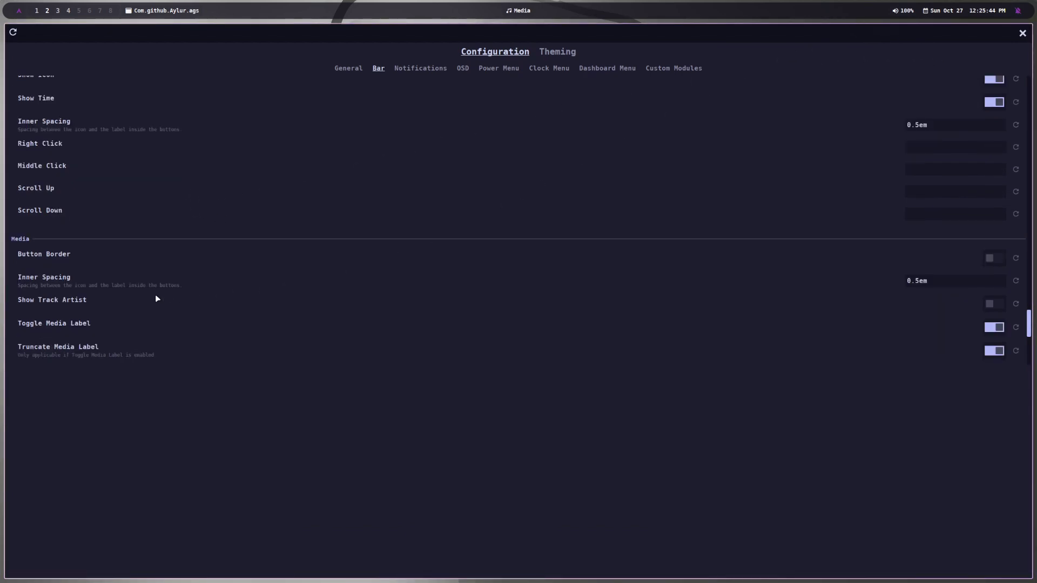
pyautogui.scroll(-2, 132, 262)
pyautogui.scroll(-2, 135, 262)
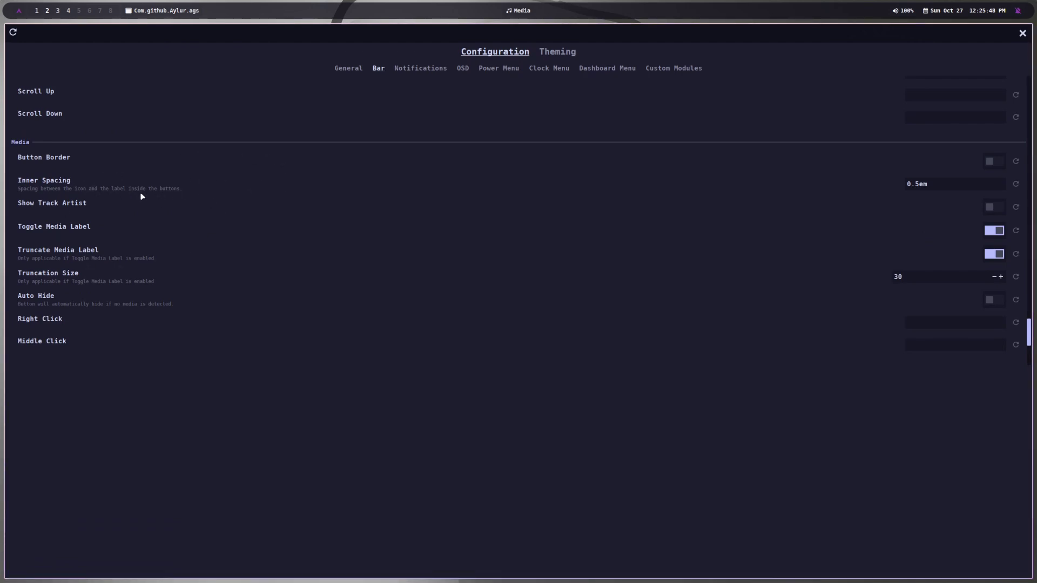
pyautogui.click(520, 15)
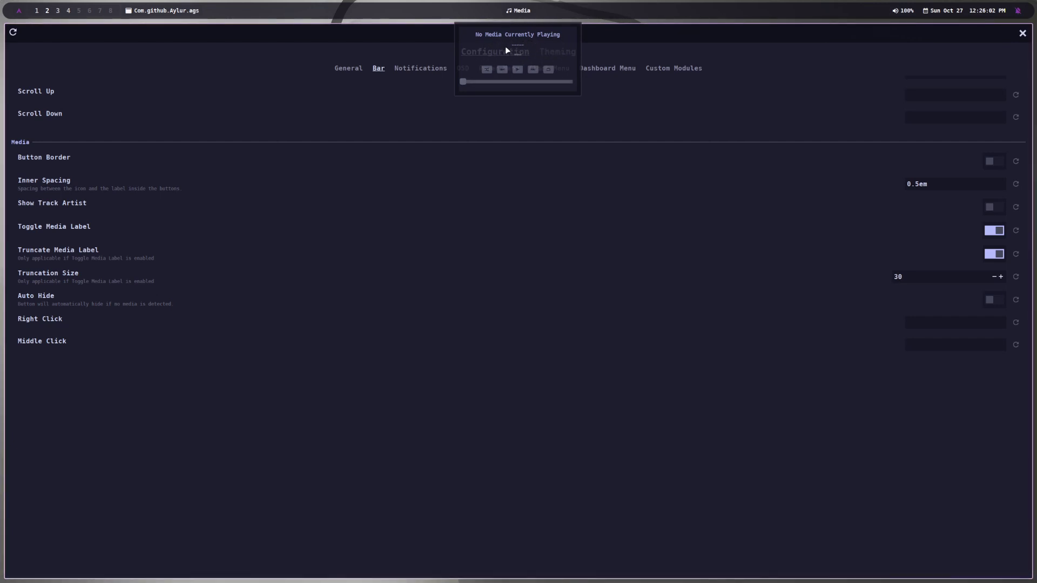
pyautogui.click(519, 10)
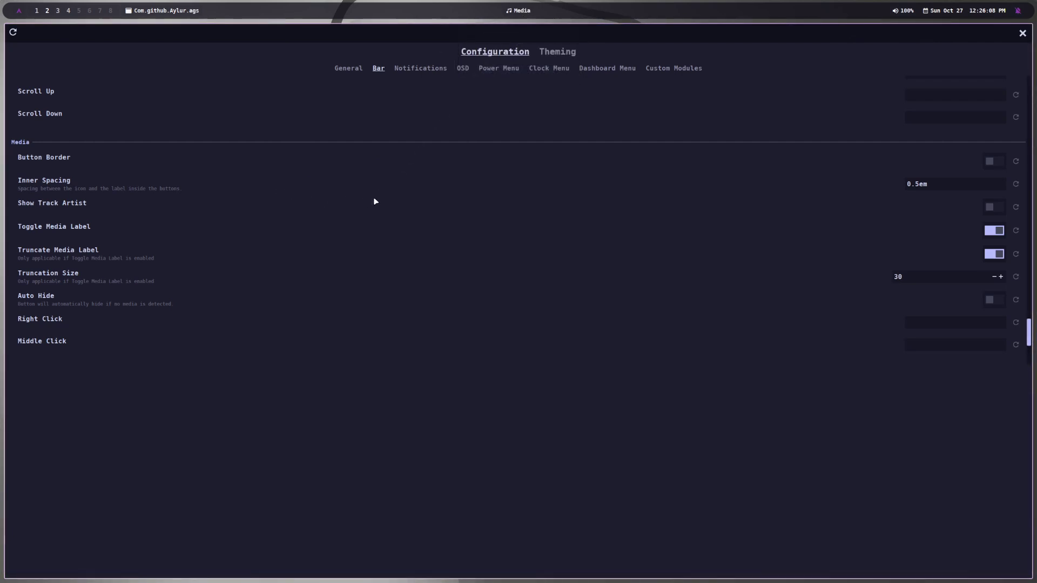
pyautogui.scroll(-8, 366, 195)
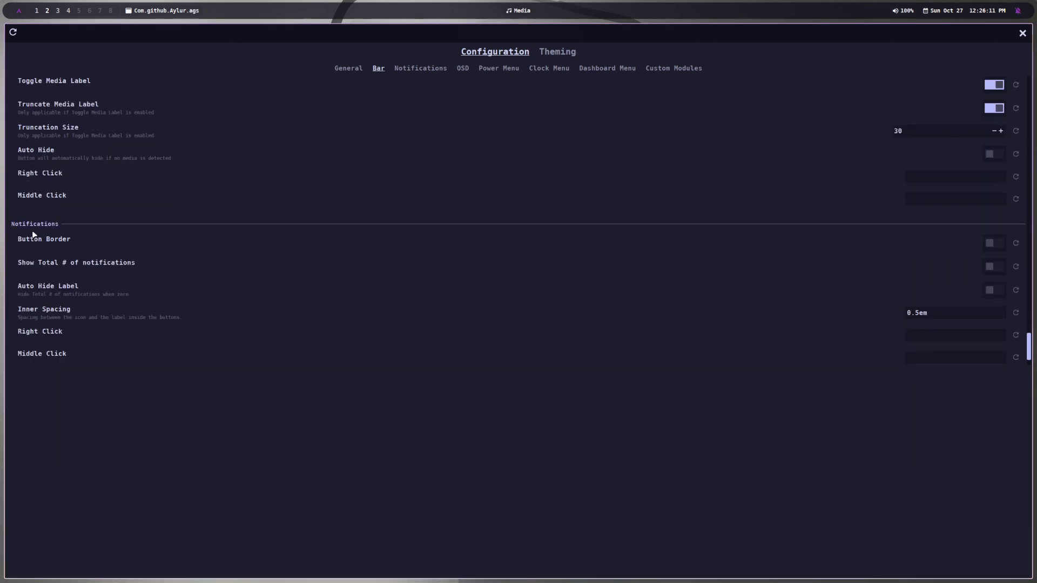
pyautogui.click(1020, 12)
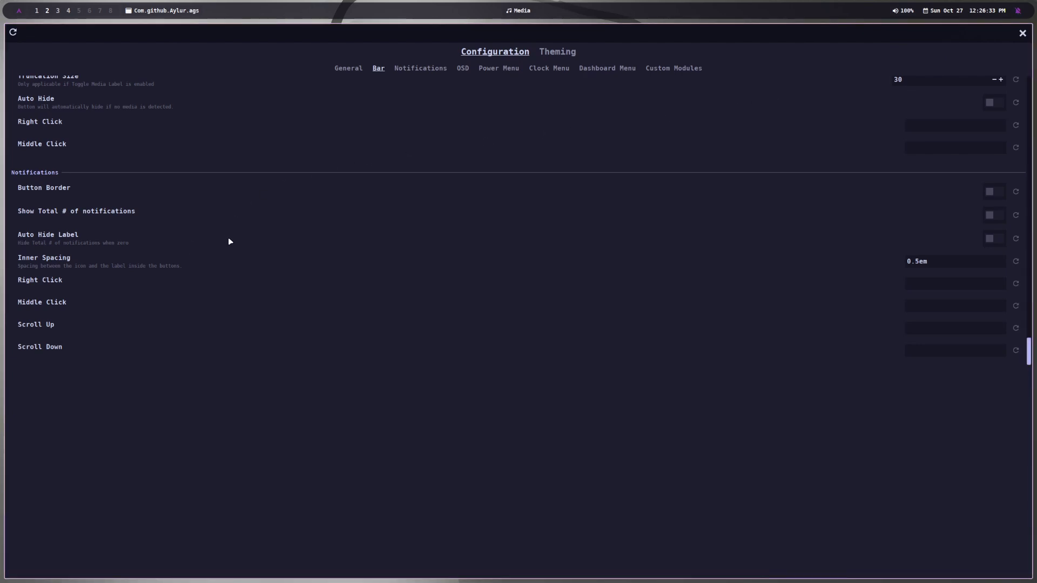
# Show the Notifications settings: top right location, 7000 ms timeout, 58em menu height, 10 notifications
pyautogui.scroll(10, 337, 275)
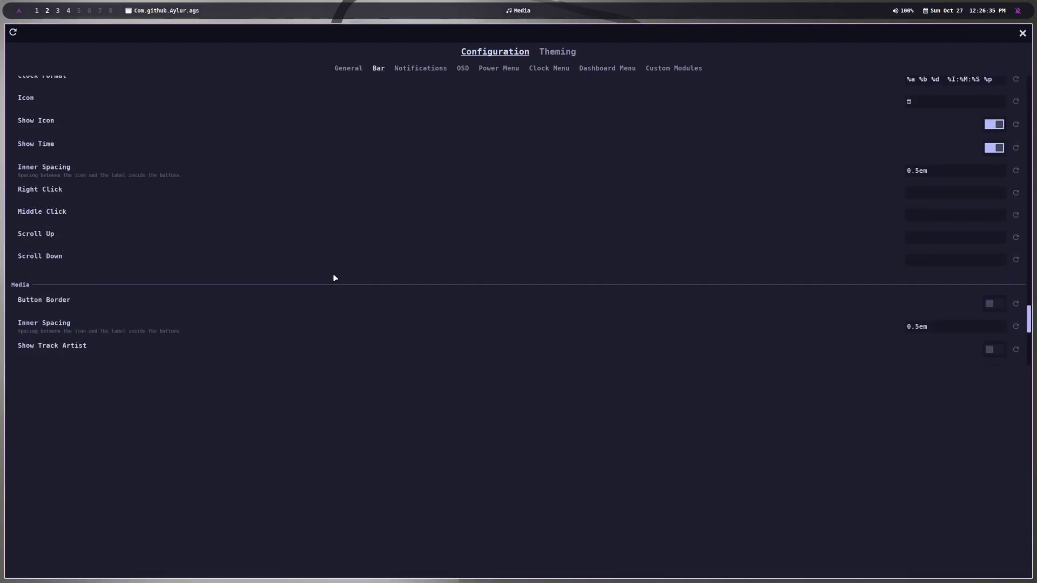
pyautogui.scroll(15, 337, 275)
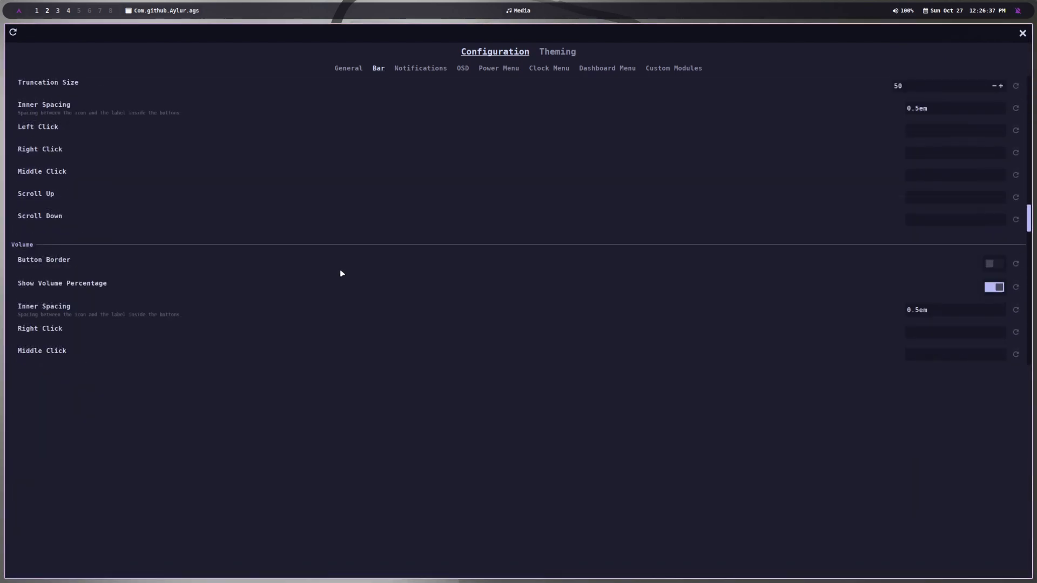
pyautogui.scroll(15, 342, 271)
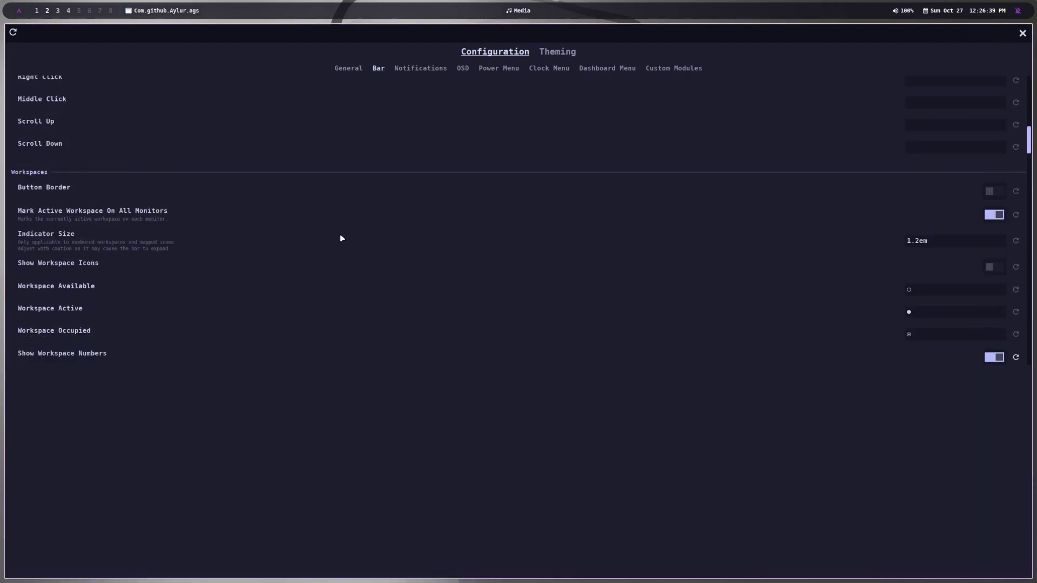
pyautogui.scroll(3, 325, 205)
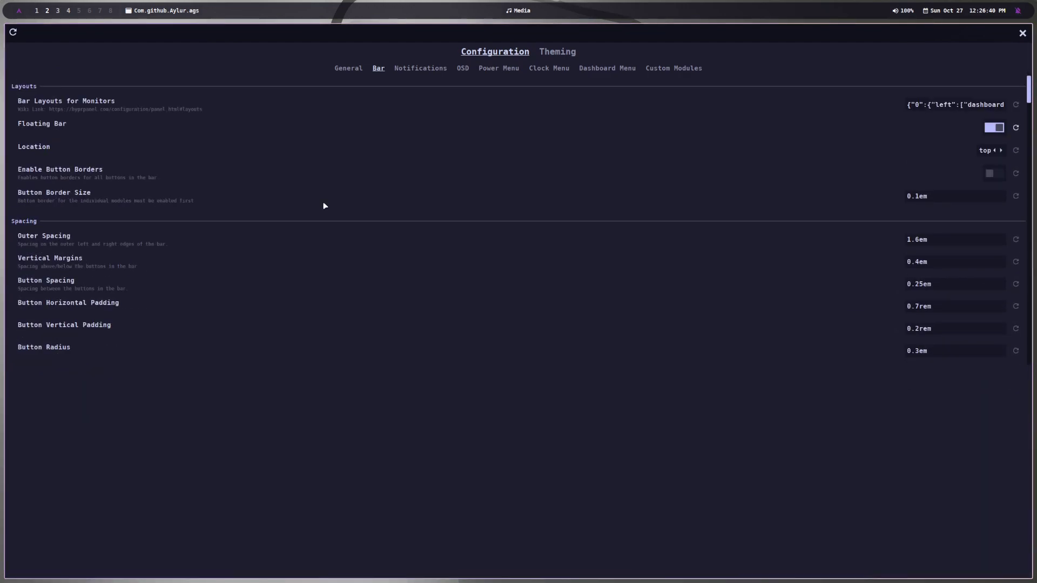
pyautogui.click(425, 68)
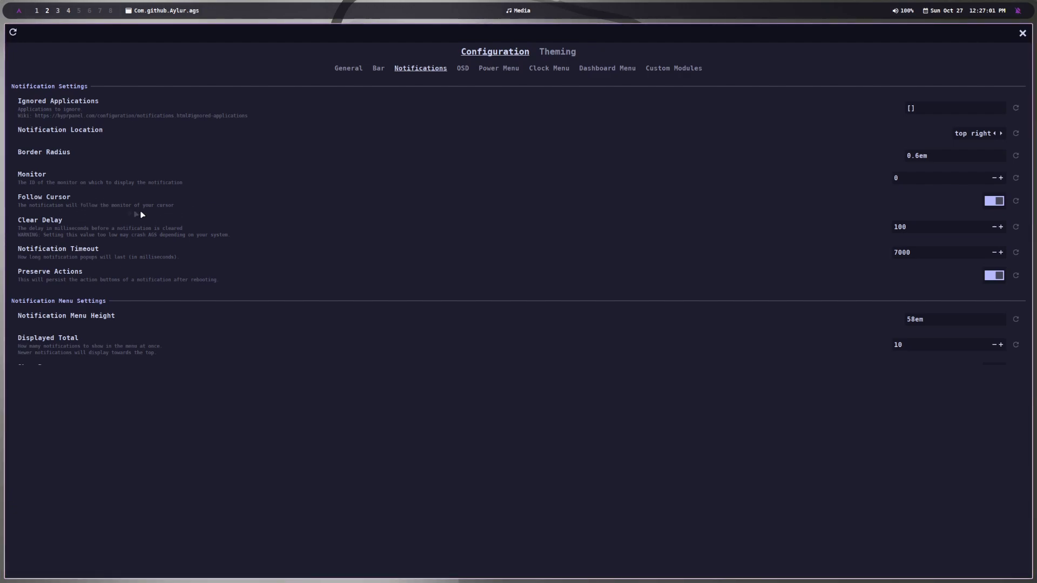
pyautogui.scroll(-3, 141, 215)
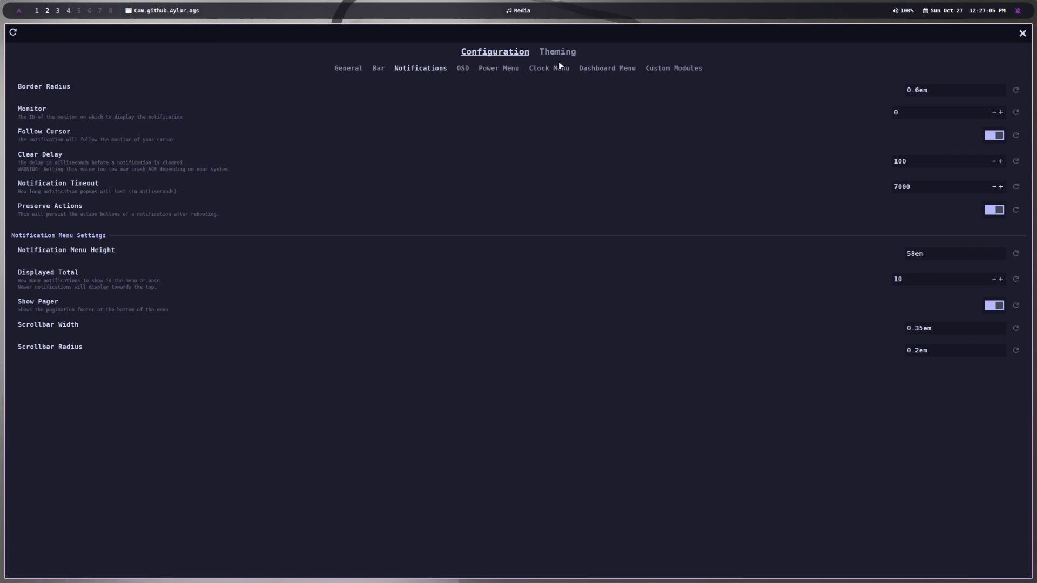
# Show the Dashboard Menu settings and open and close the dashboard twice to compare
pyautogui.click(600, 69)
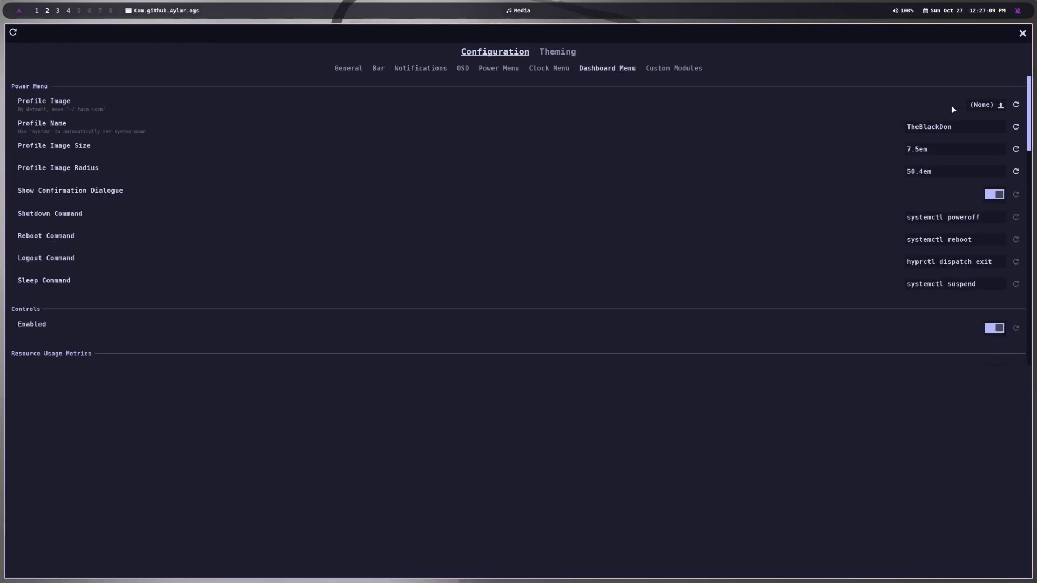
pyautogui.click(19, 11)
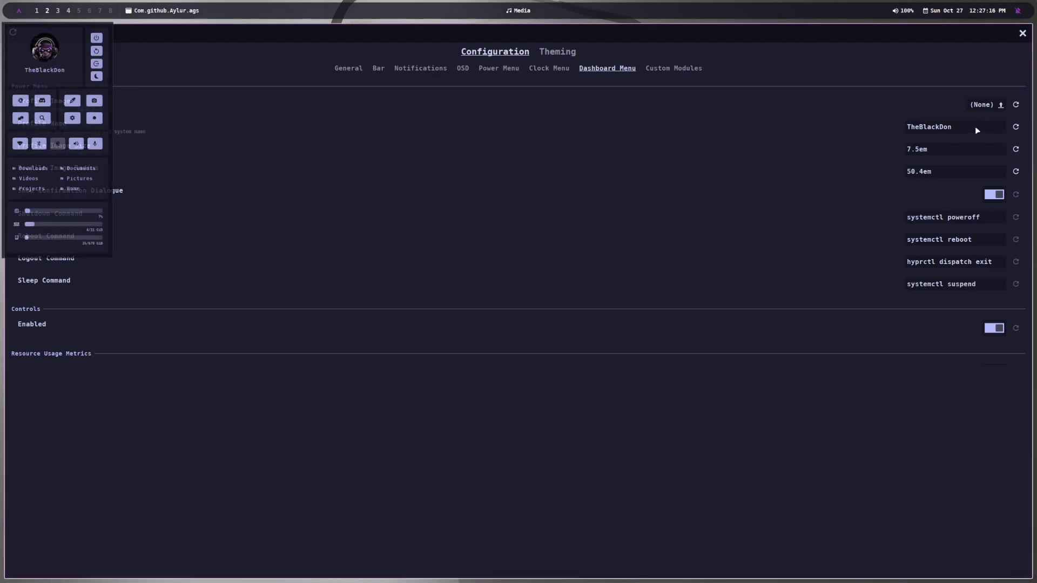
pyautogui.click(186, 111)
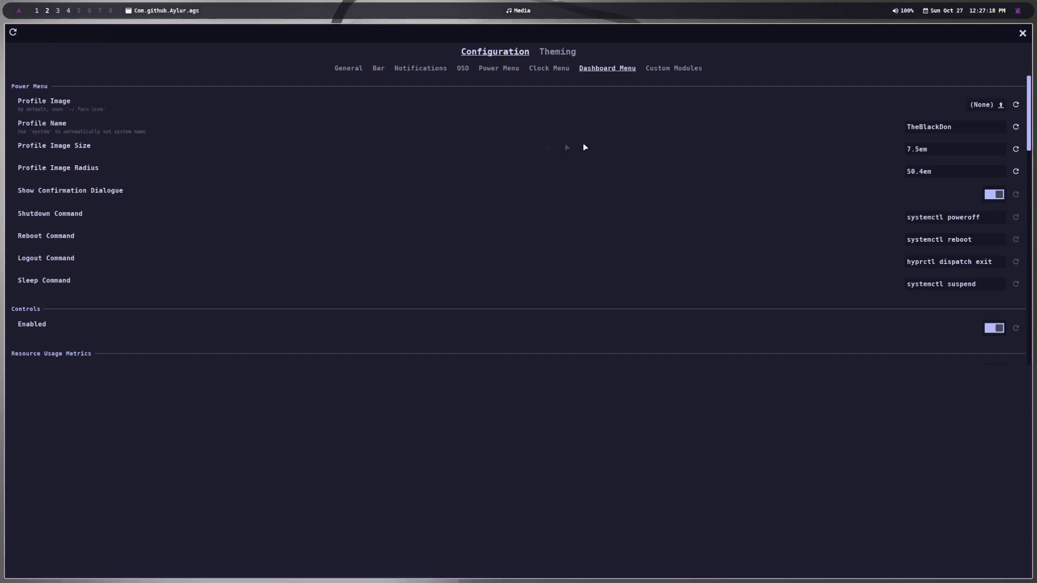
pyautogui.click(19, 15)
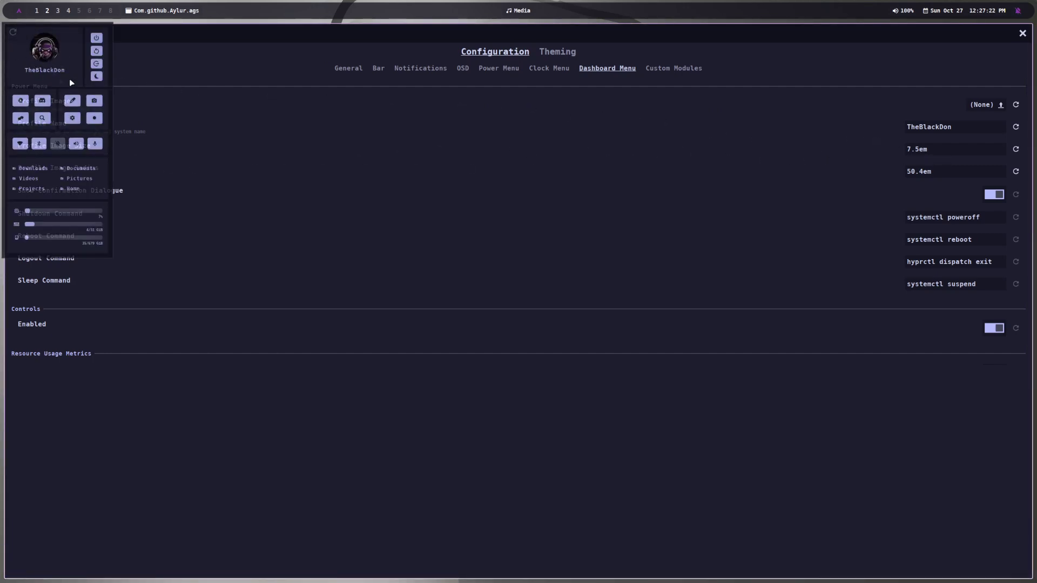
pyautogui.click(504, 216)
# Scroll past Shortcuts to the Directories entries: Downloads, Videos, Projects and Documents
pyautogui.scroll(-3, 646, 212)
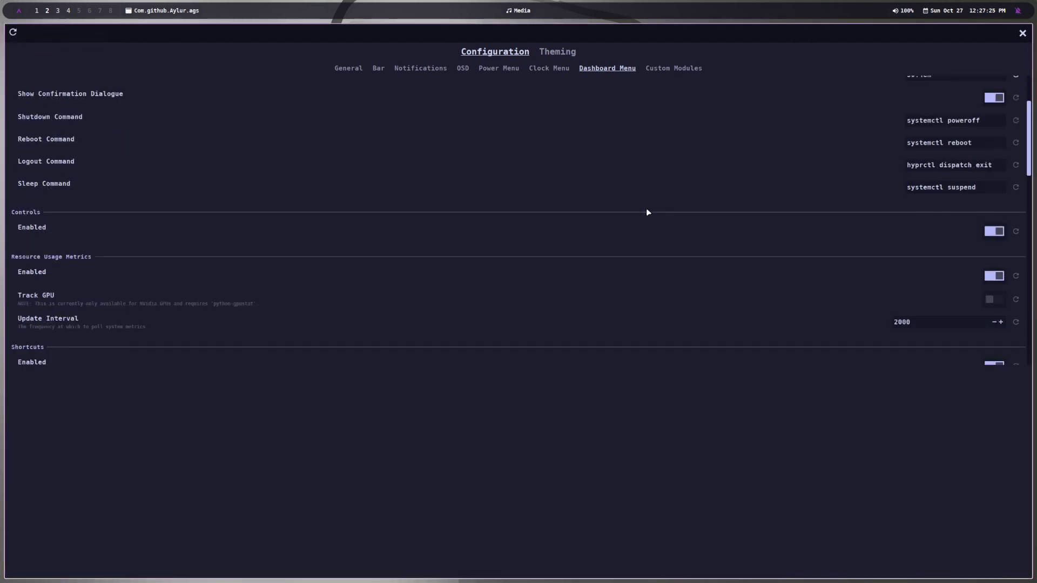
pyautogui.scroll(-6, 627, 199)
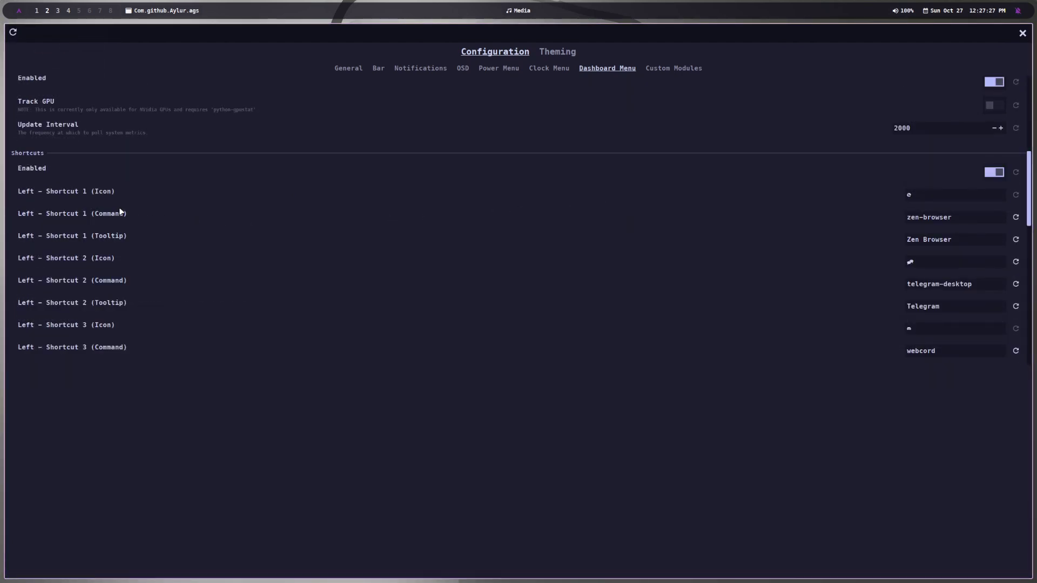
pyautogui.scroll(-2, 949, 244)
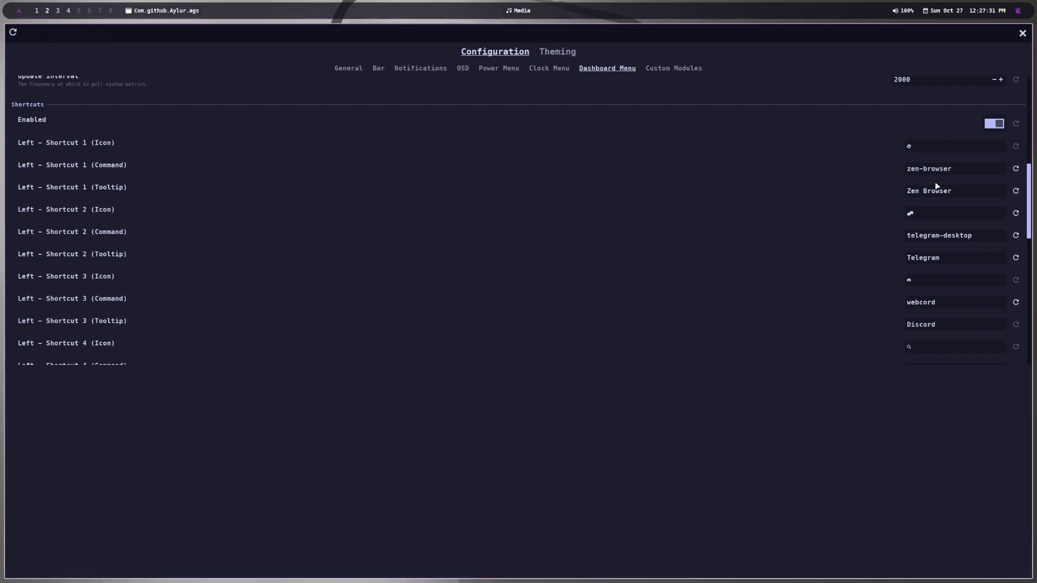
pyautogui.scroll(-2, 941, 203)
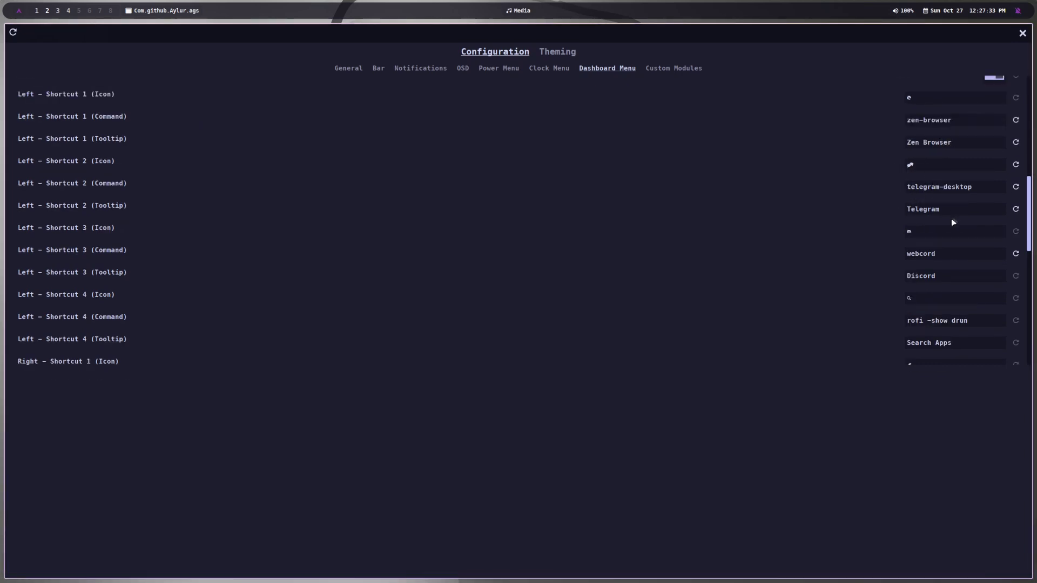
pyautogui.scroll(-2, 952, 221)
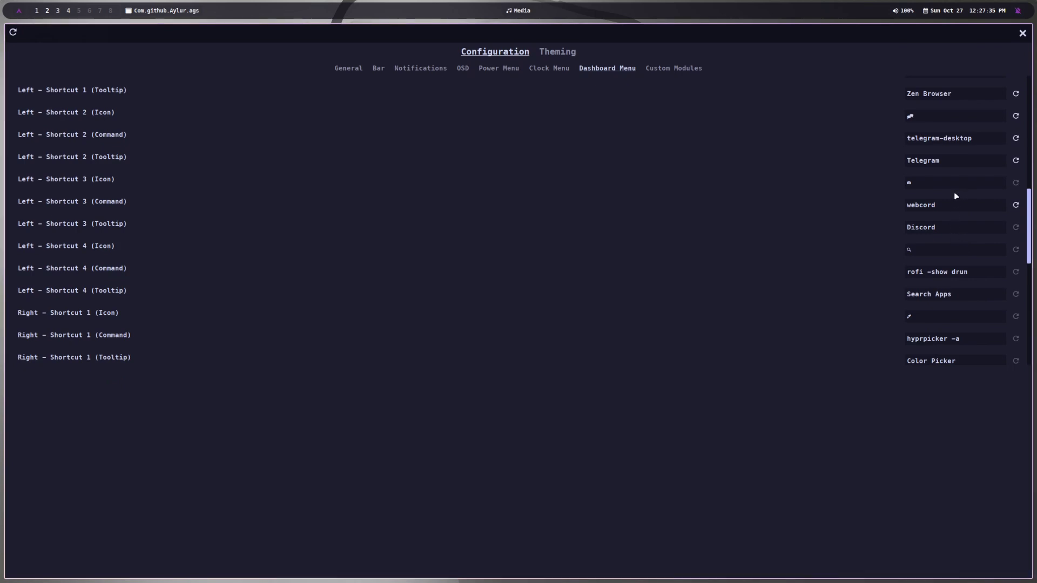
pyautogui.scroll(4, 959, 194)
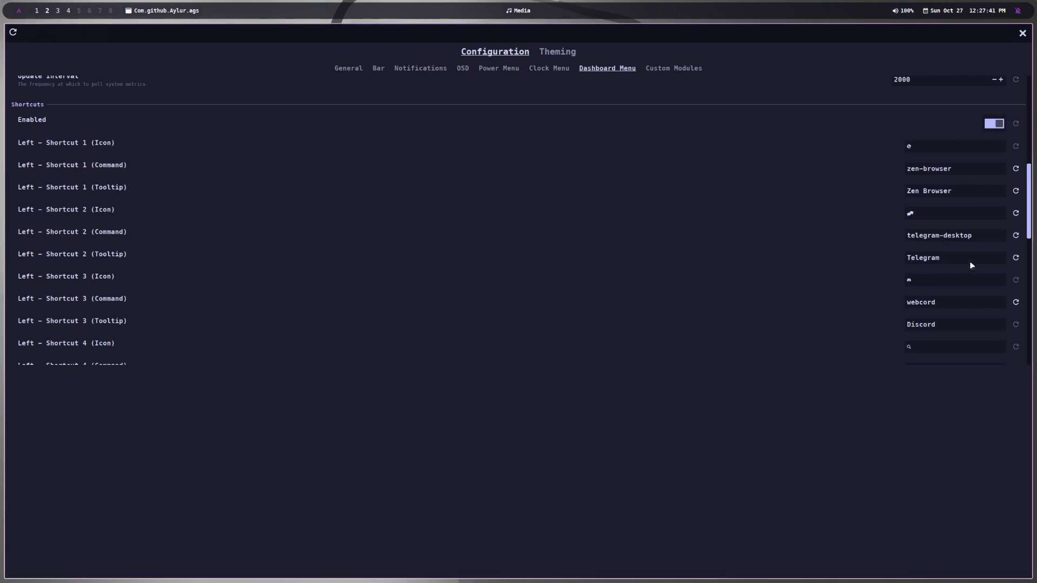
pyautogui.scroll(-3, 909, 235)
pyautogui.scroll(-3, 893, 215)
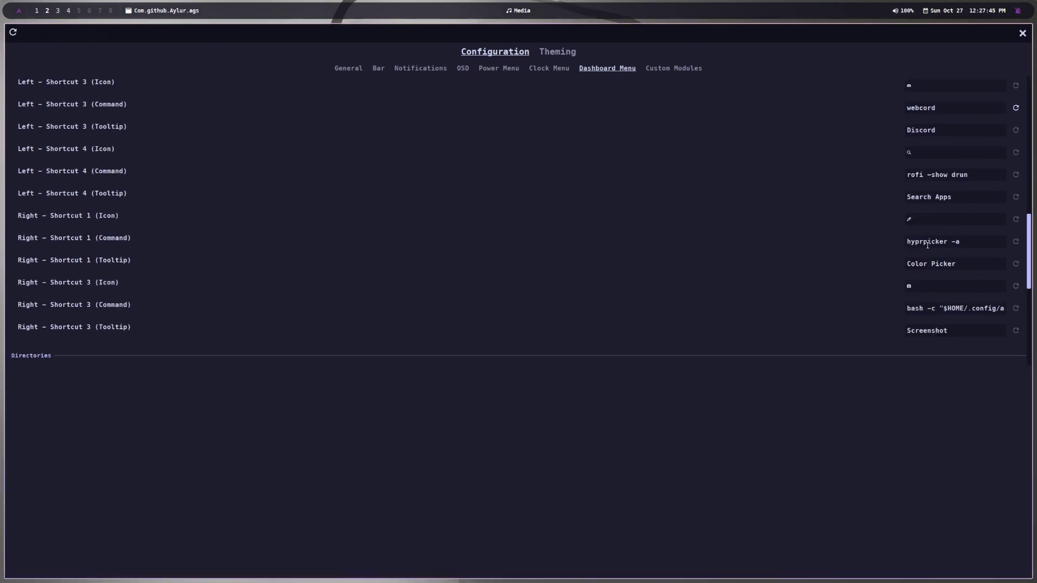
pyautogui.scroll(-3, 976, 242)
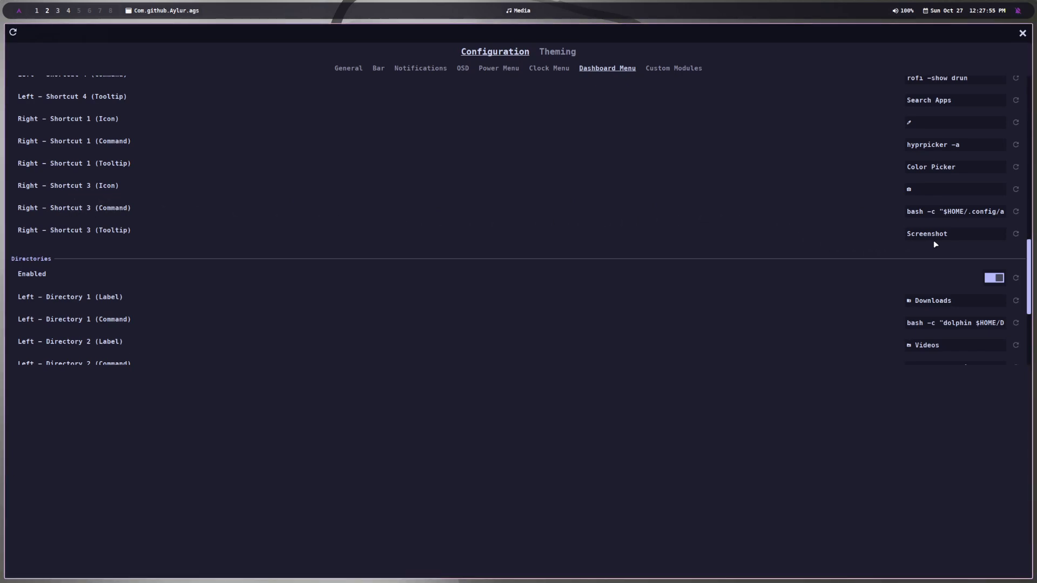
pyautogui.scroll(-4, 244, 250)
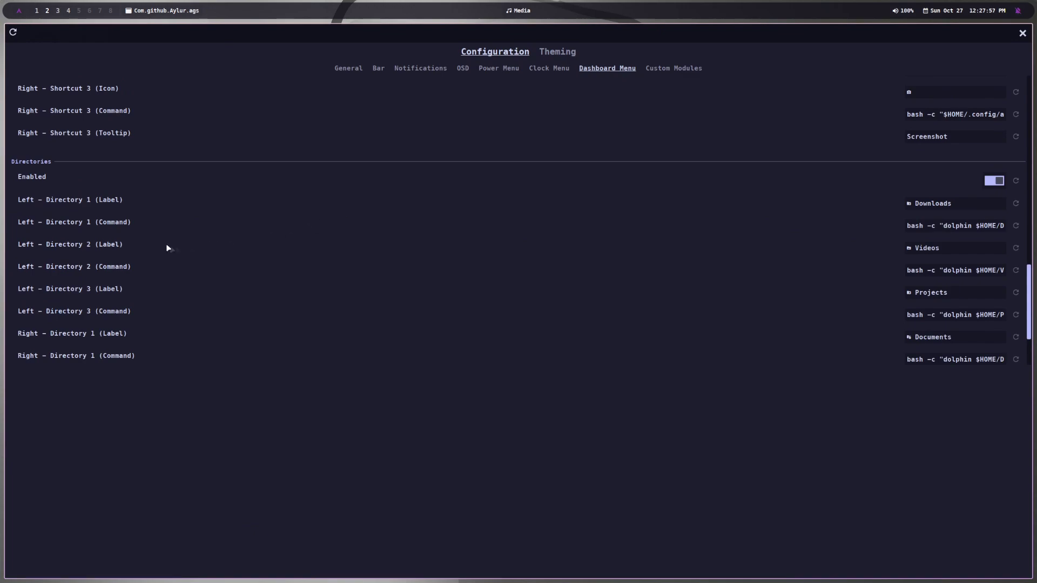
pyautogui.scroll(8, 549, 225)
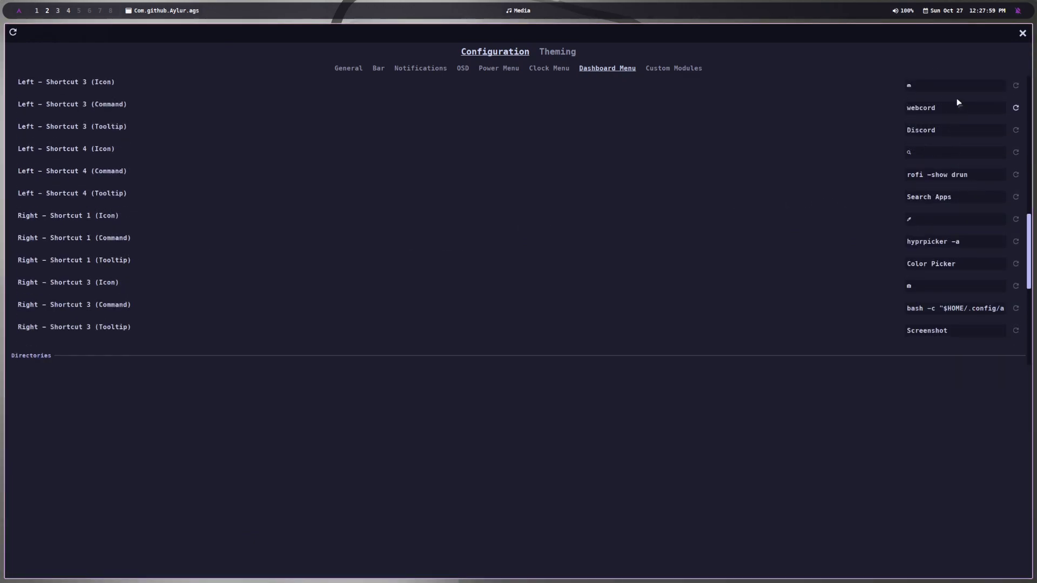
pyautogui.scroll(-6, 218, 271)
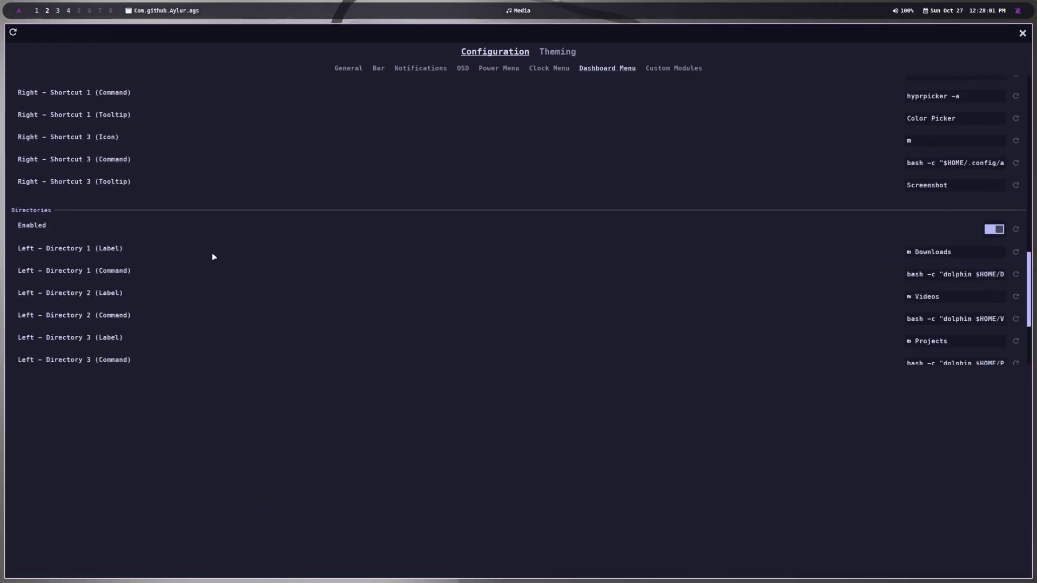
pyautogui.scroll(-2, 225, 259)
# Return to the profile settings (7.5em image size, 50.4em radius), comparing against the open dashboard
pyautogui.click(19, 10)
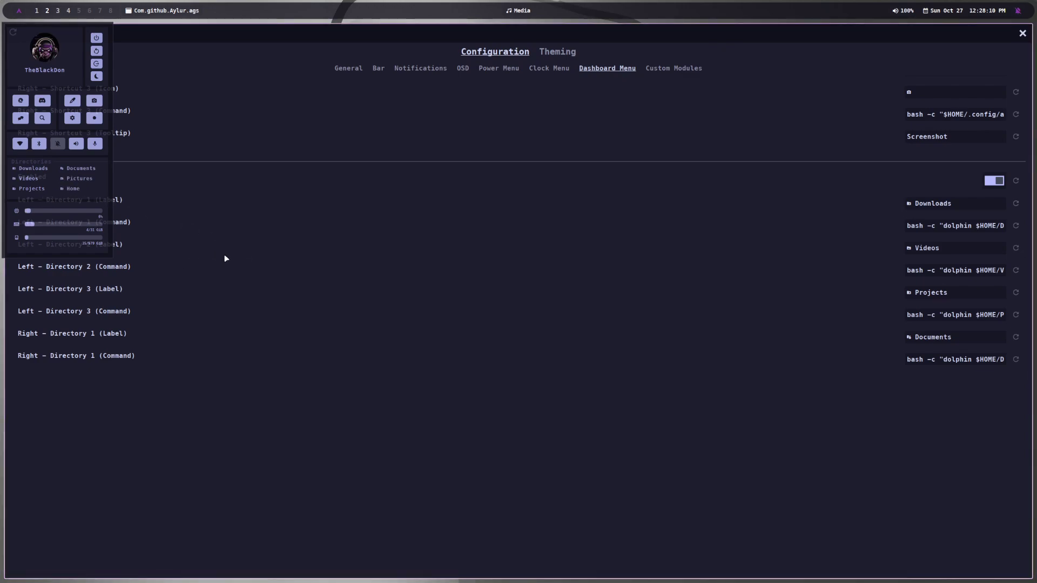
pyautogui.scroll(-3, 218, 276)
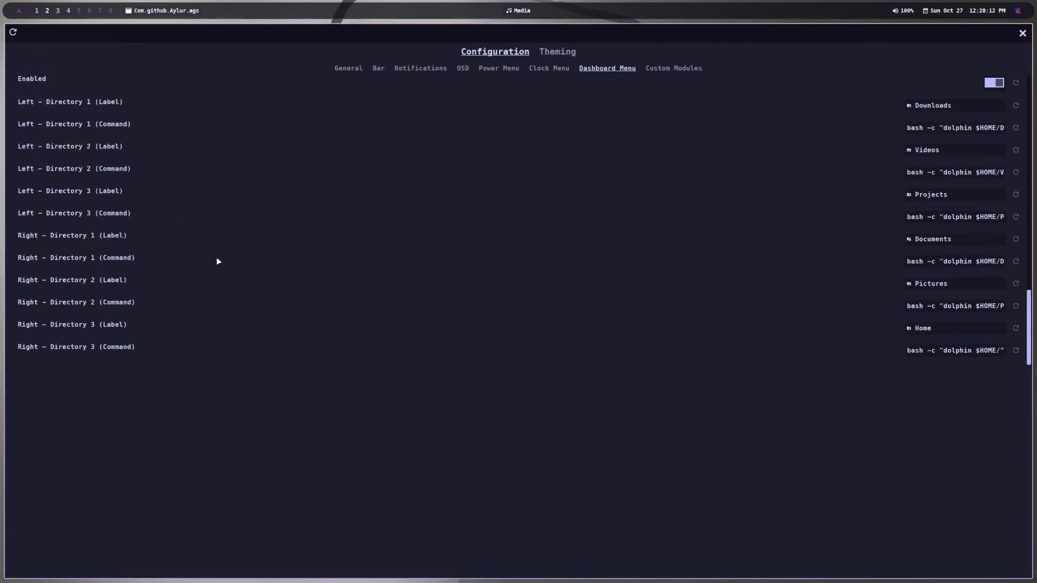
pyautogui.scroll(10, 203, 225)
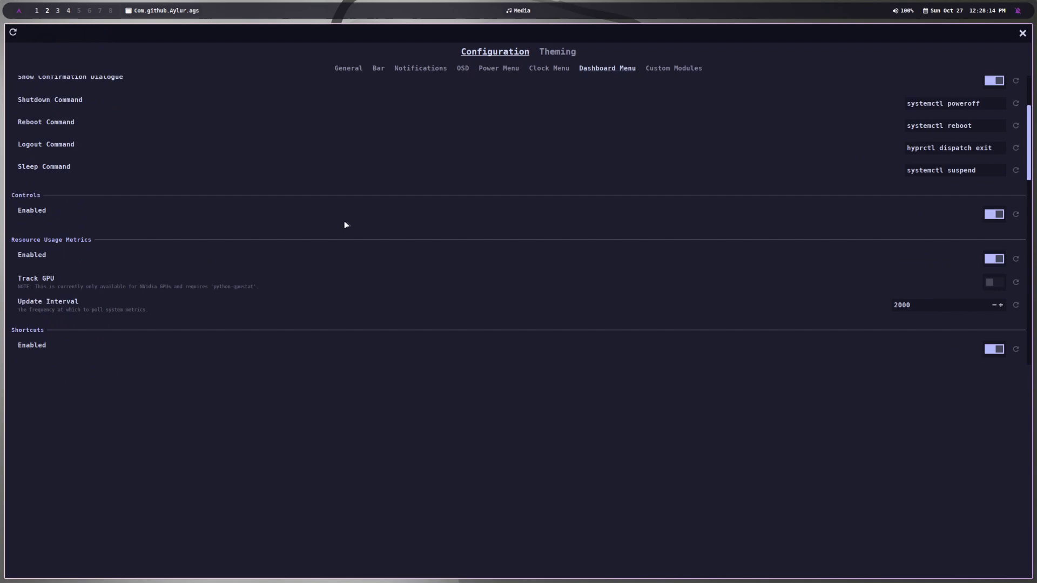
pyautogui.scroll(3, 134, 234)
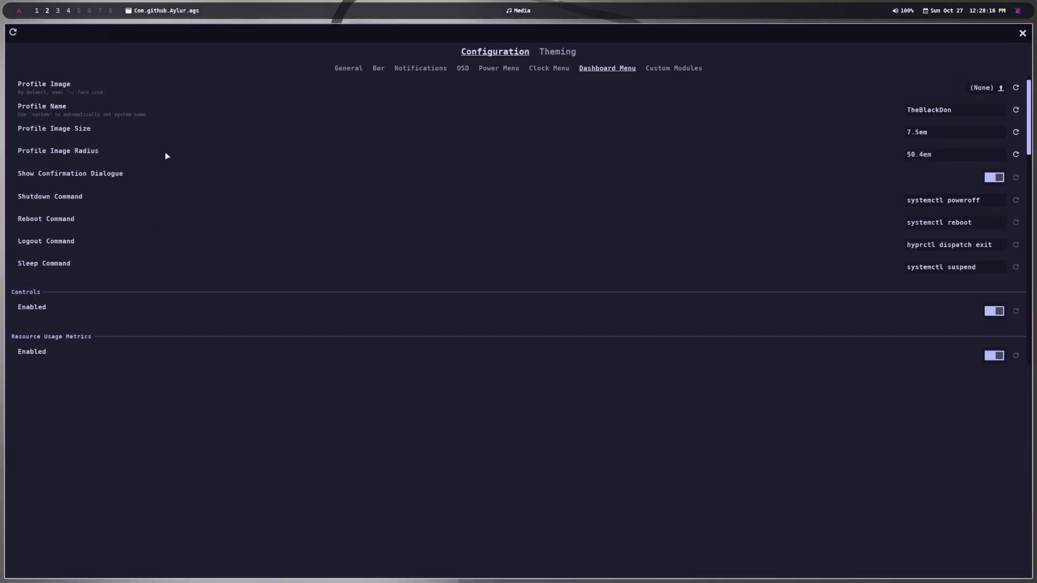
pyautogui.click(19, 10)
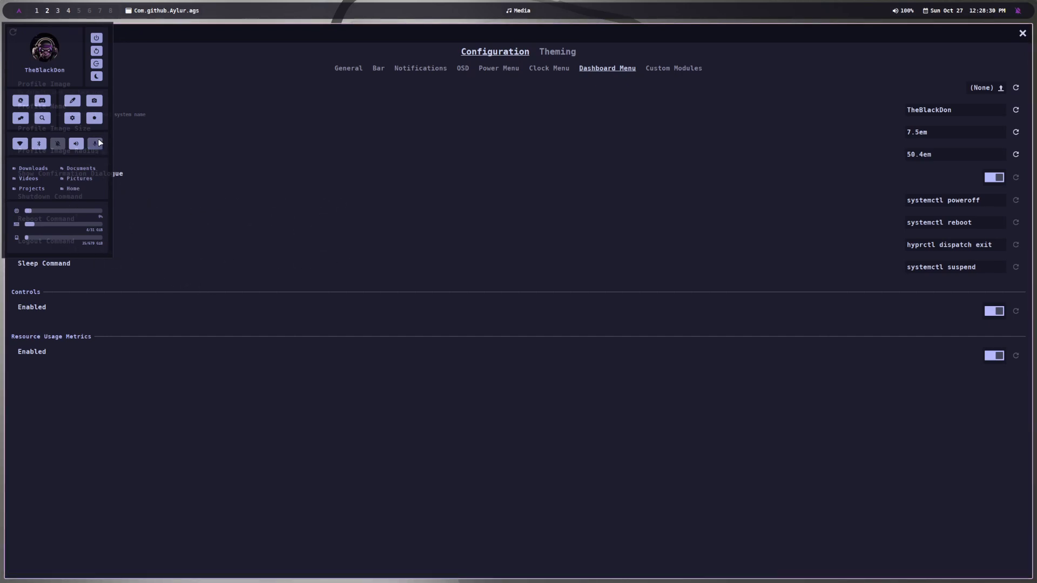
pyautogui.click(686, 70)
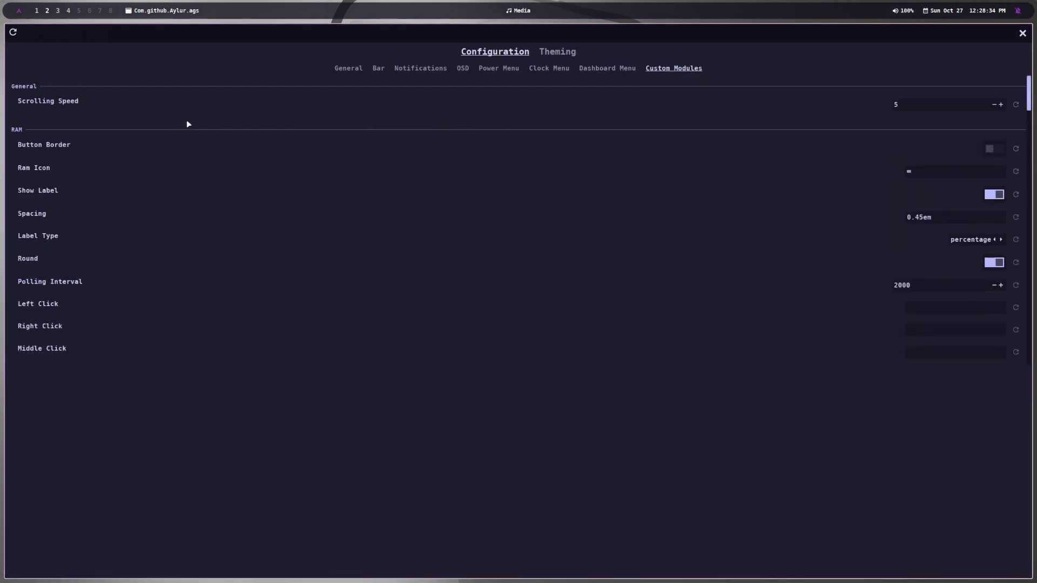
pyautogui.scroll(-3, 164, 208)
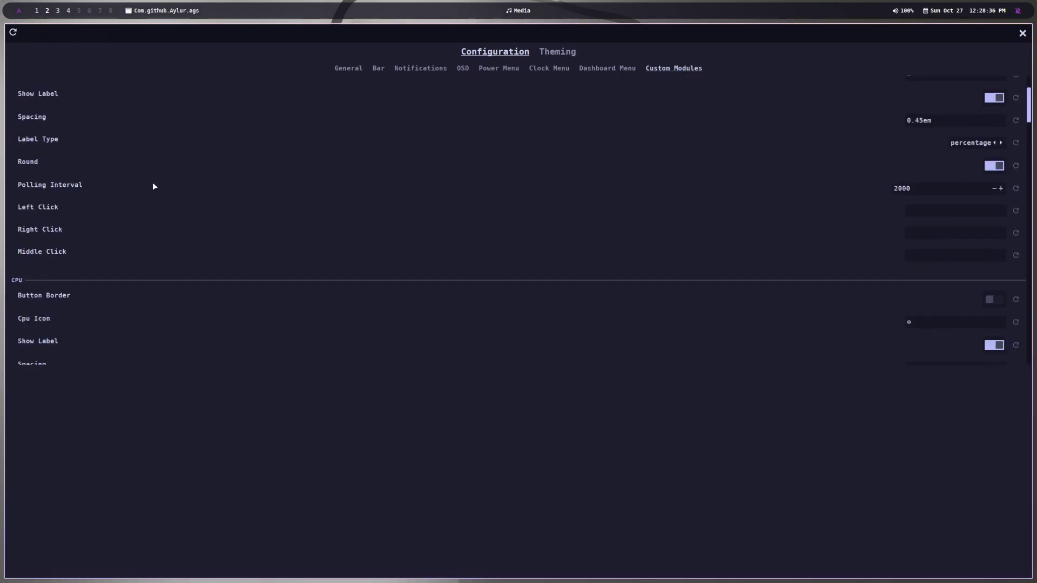
pyautogui.scroll(-18, 154, 186)
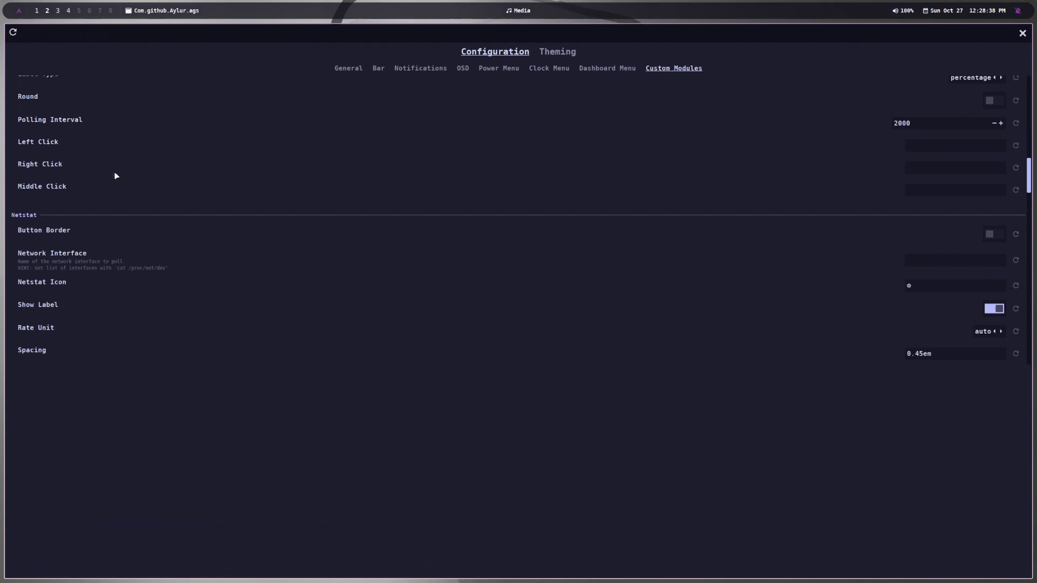
pyautogui.scroll(-8, 135, 194)
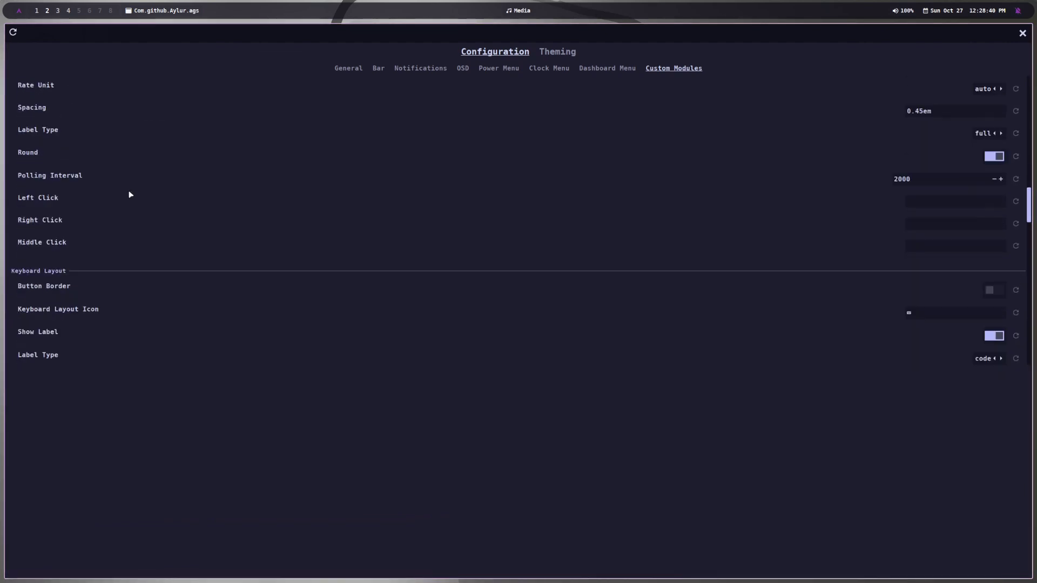
pyautogui.scroll(-8, 131, 194)
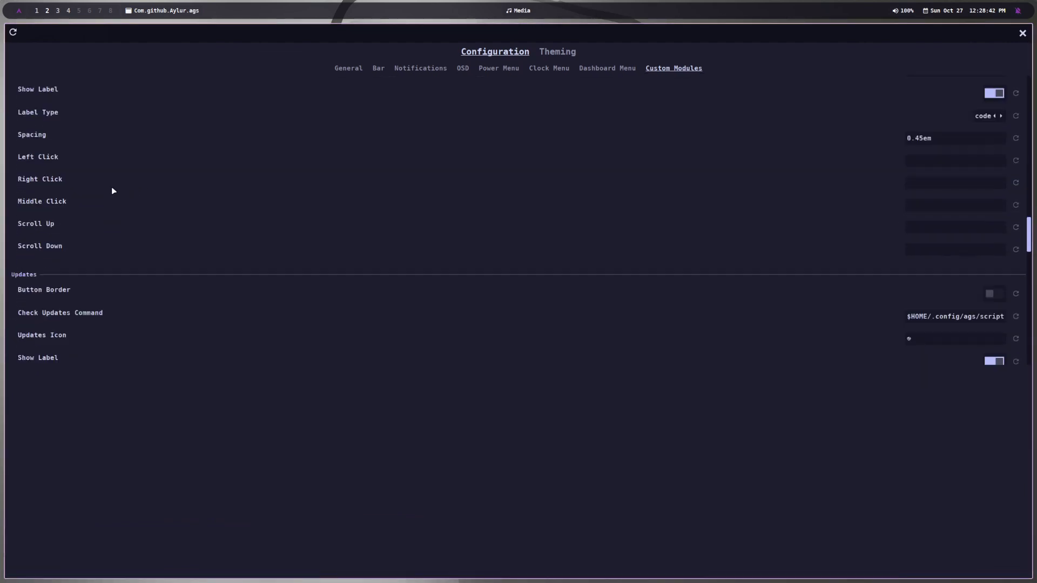
pyautogui.scroll(-5, 113, 188)
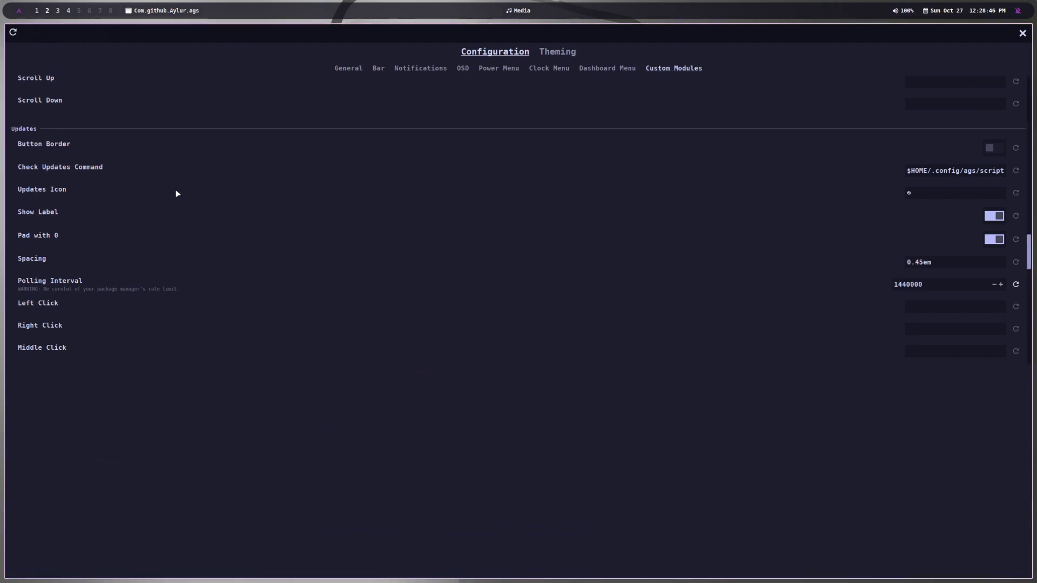
pyautogui.scroll(-2, 119, 210)
pyautogui.scroll(2, 162, 213)
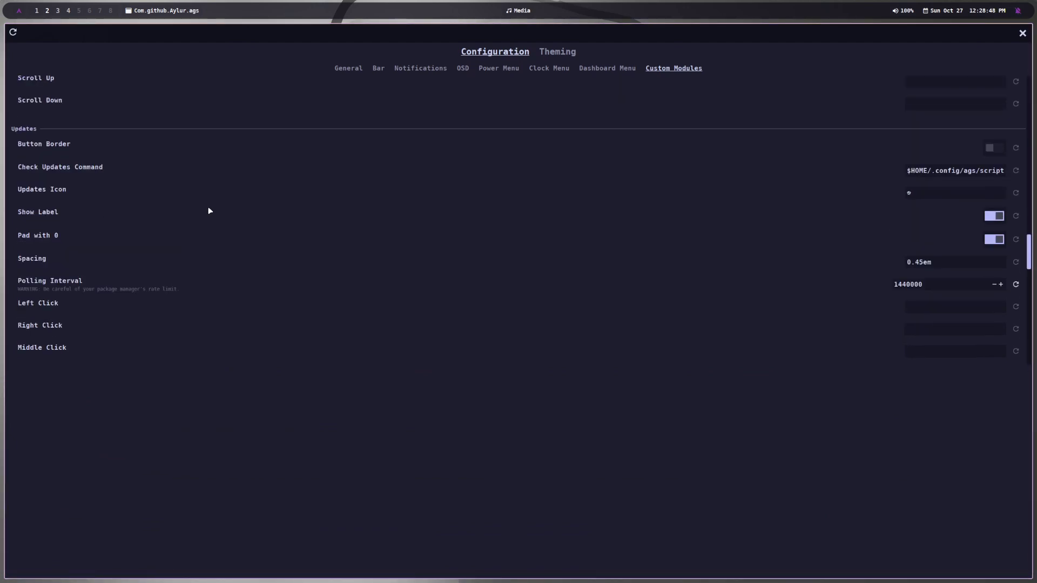
pyautogui.scroll(-10, 145, 233)
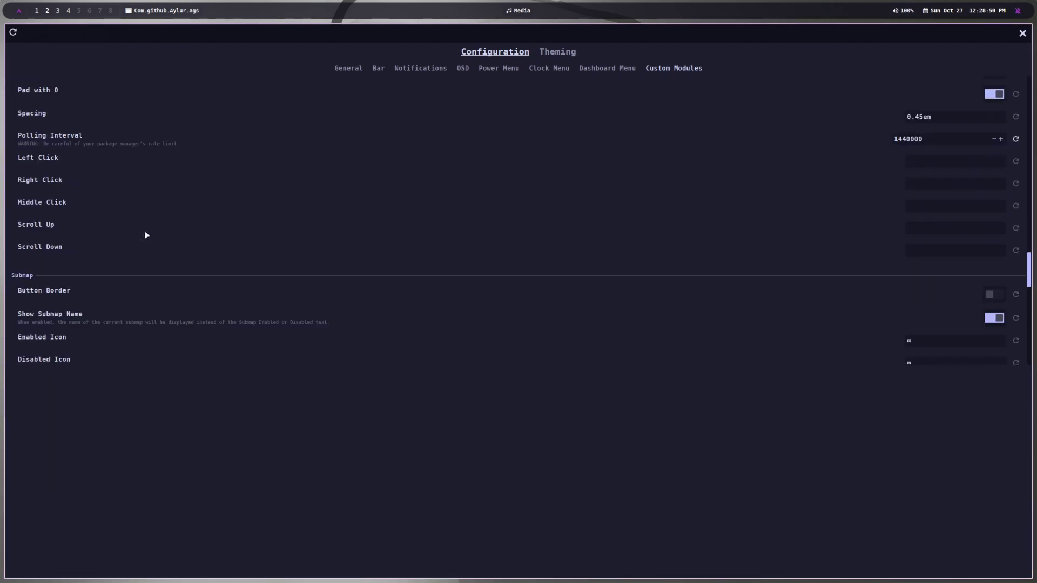
pyautogui.scroll(-5, 119, 221)
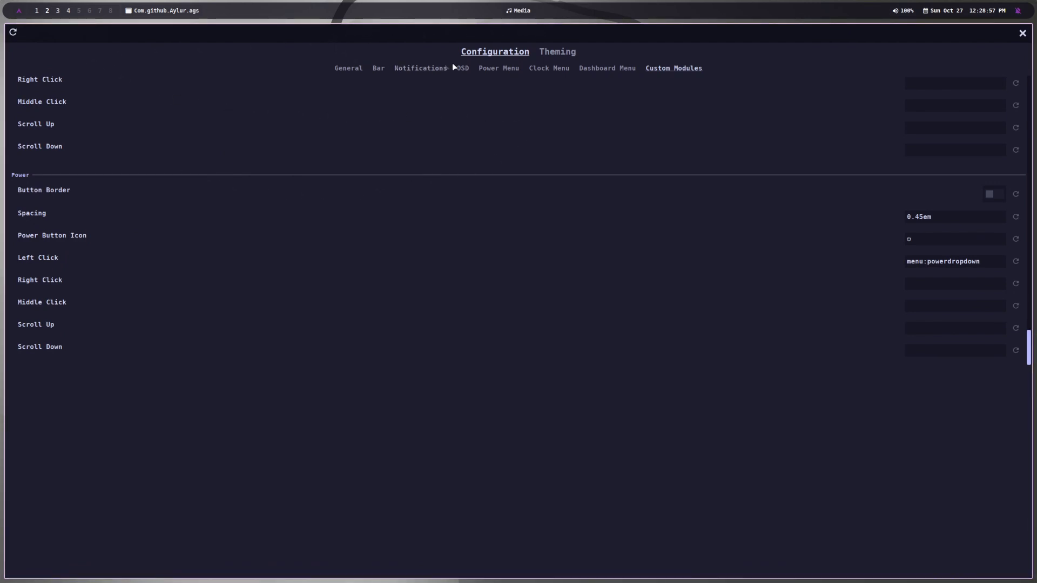
# Show Theming General Settings down to Border and Popover: Menu Opacity 80, Border Width 0.13em
pyautogui.click(555, 52)
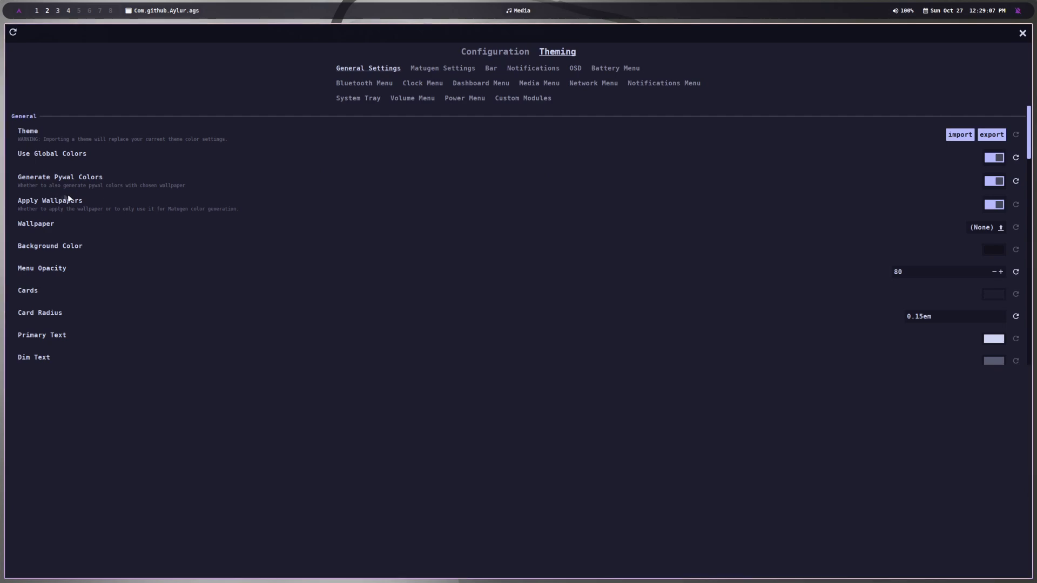
pyautogui.scroll(-1, 81, 205)
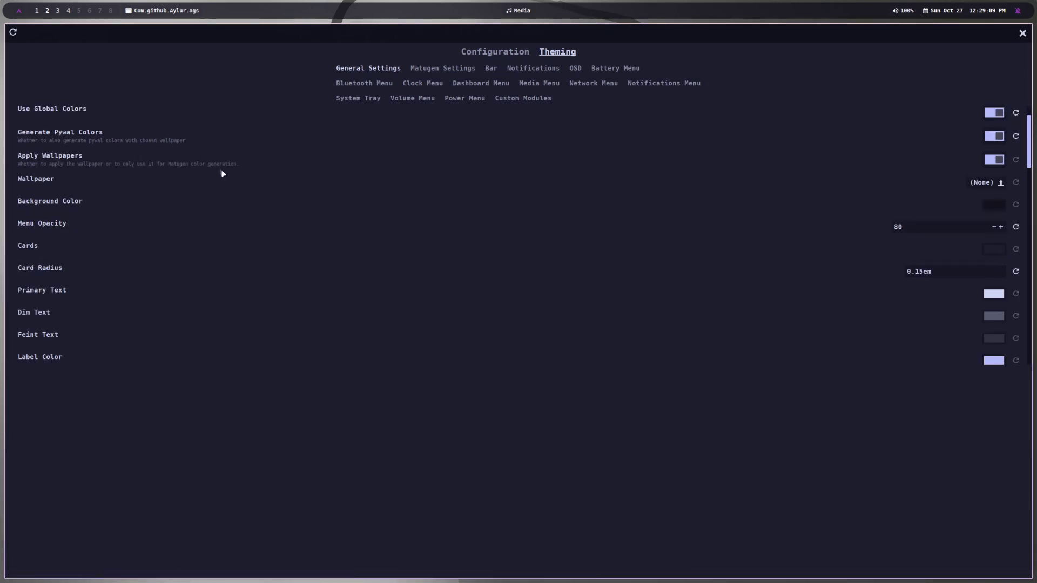
pyautogui.scroll(-8, 87, 237)
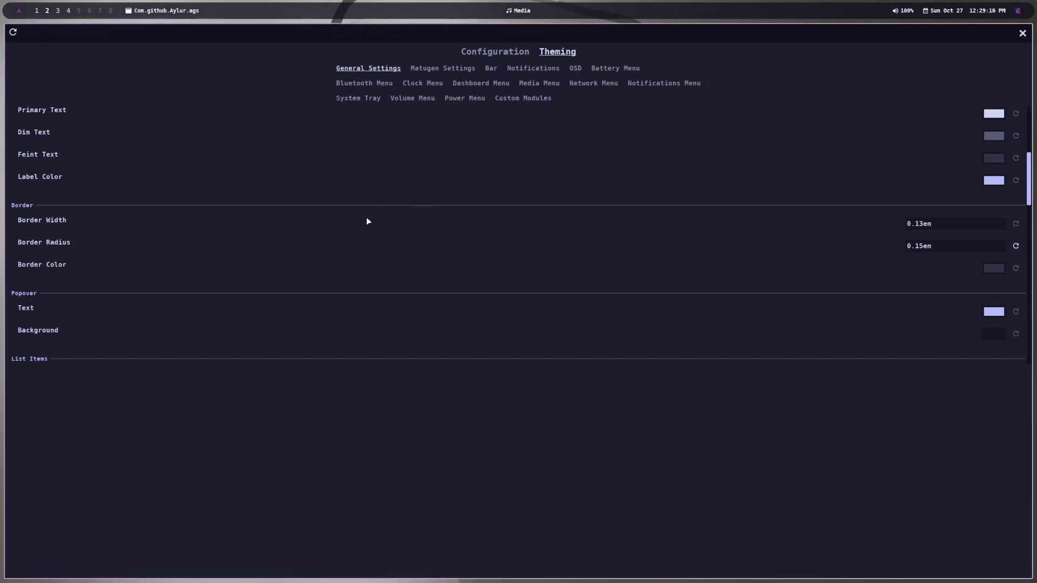
# On the Bar theming page, toggle Transparent on then off, and scroll to the Workspaces colours
pyautogui.click(490, 74)
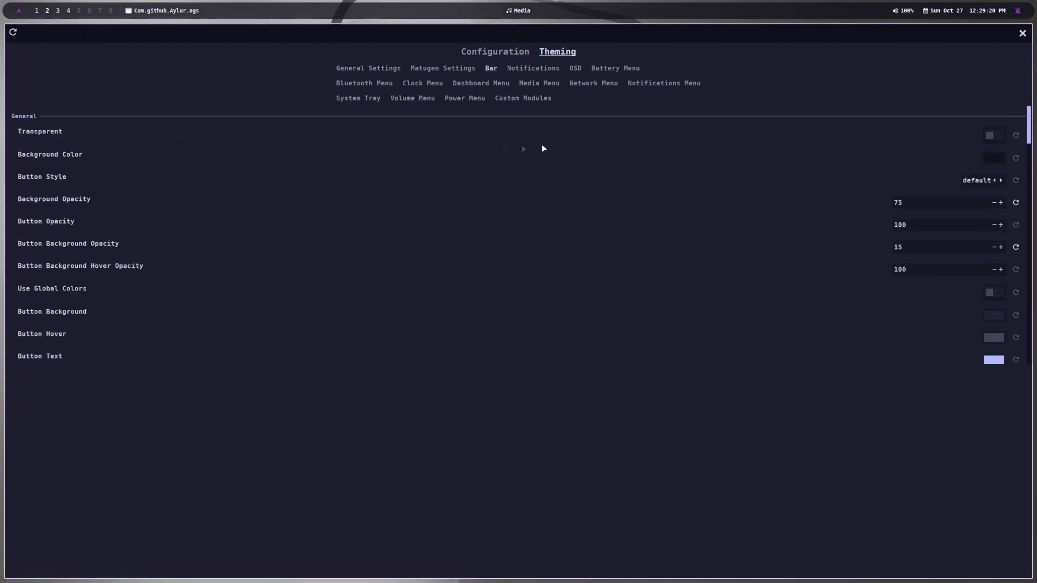
pyautogui.click(997, 135)
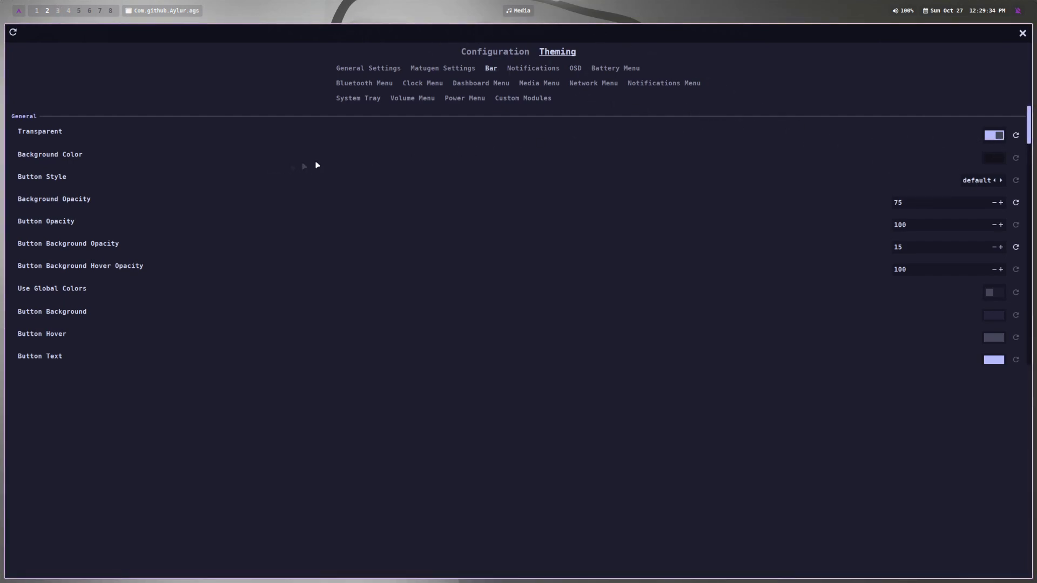
pyautogui.click(996, 135)
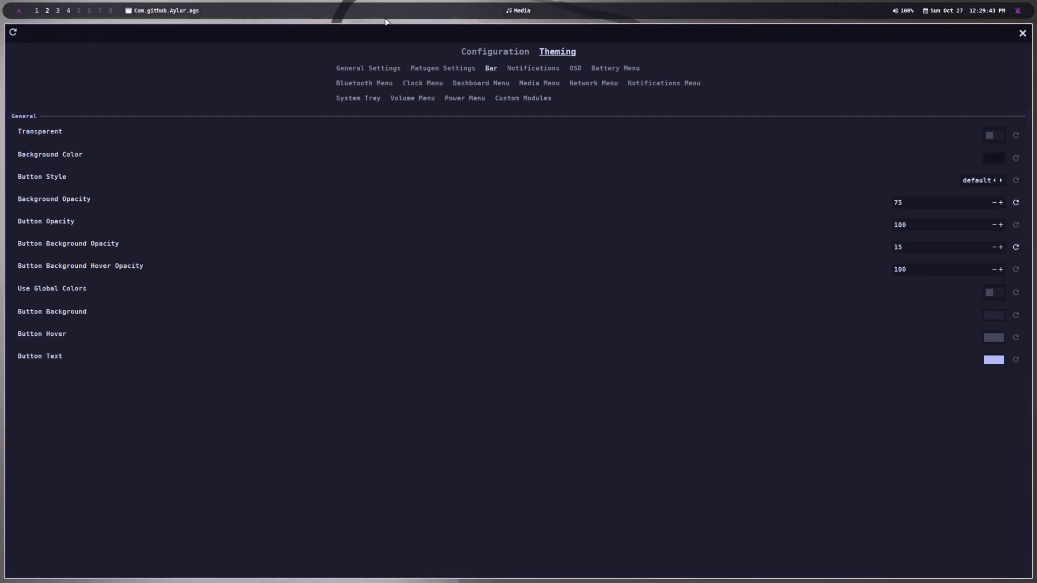
pyautogui.scroll(-4, 335, 241)
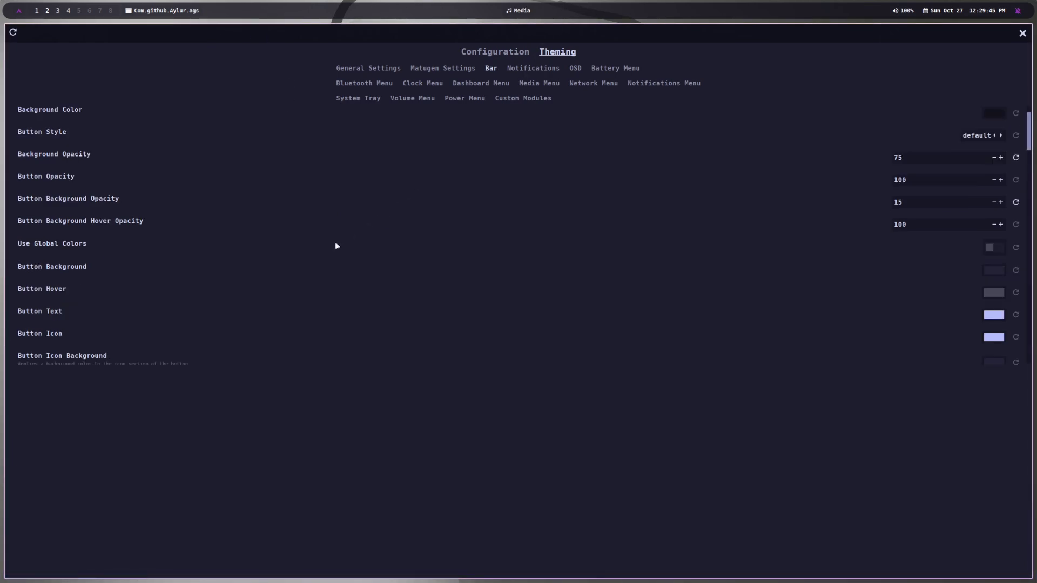
pyautogui.scroll(-6, 178, 250)
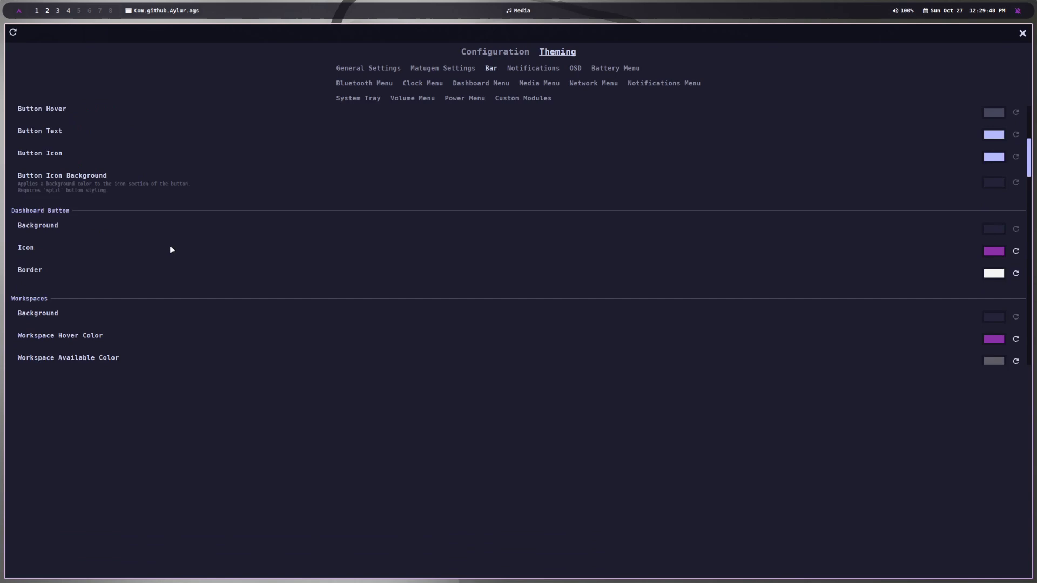
pyautogui.scroll(-2, 221, 246)
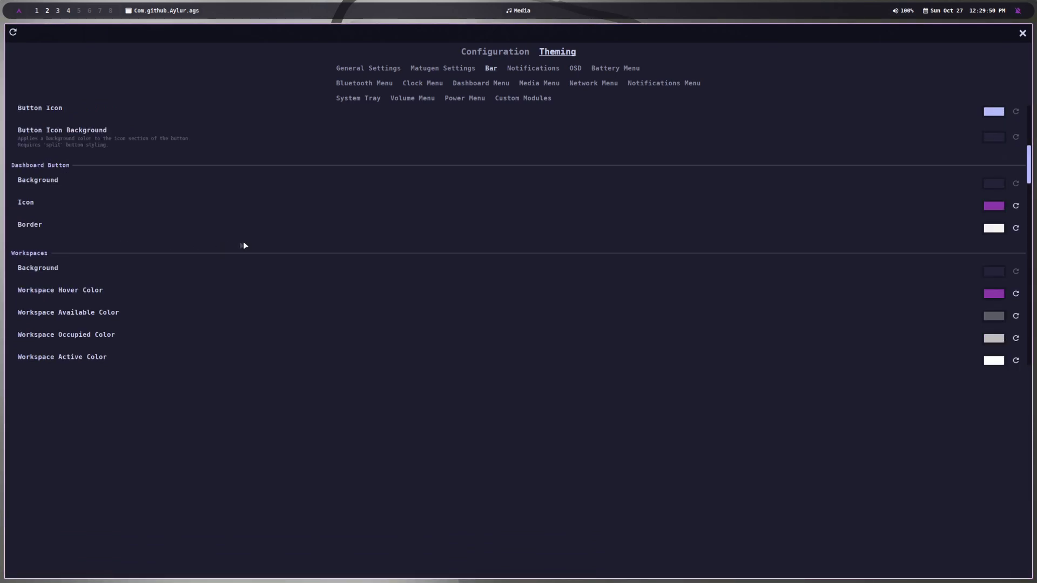
pyautogui.scroll(-4, 152, 268)
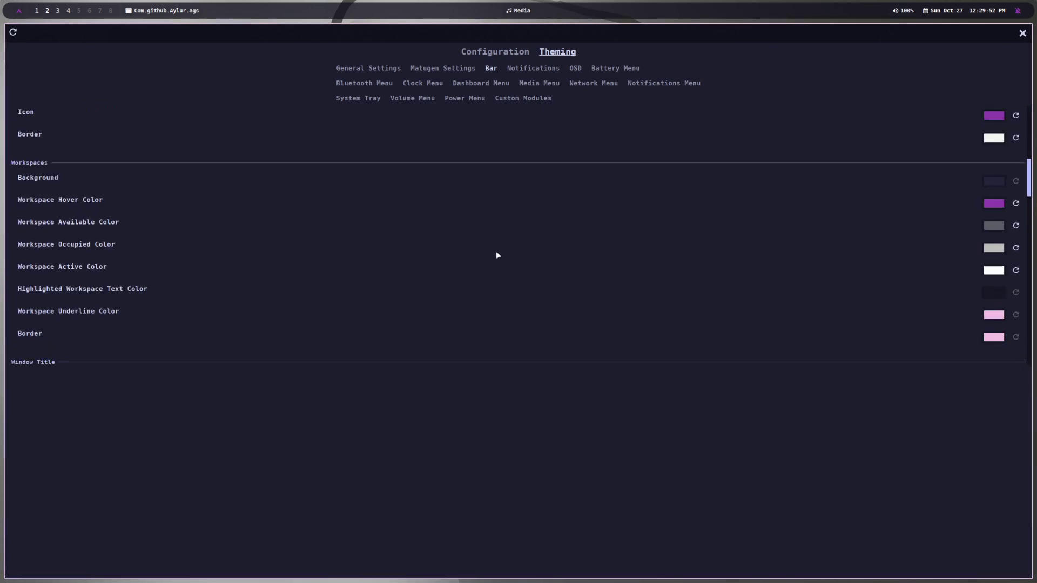
pyautogui.scroll(-2, 475, 249)
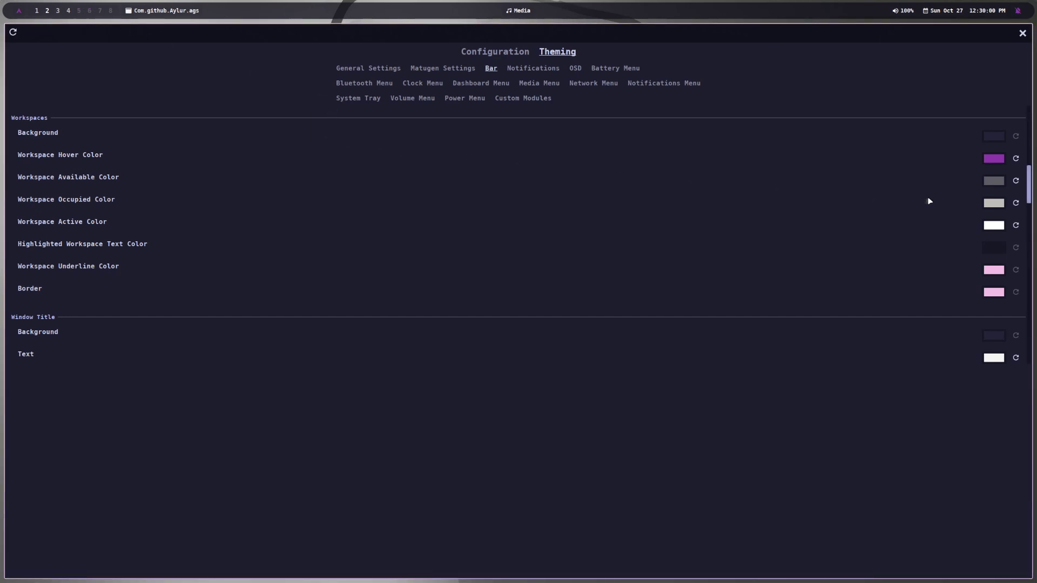
pyautogui.click(994, 159)
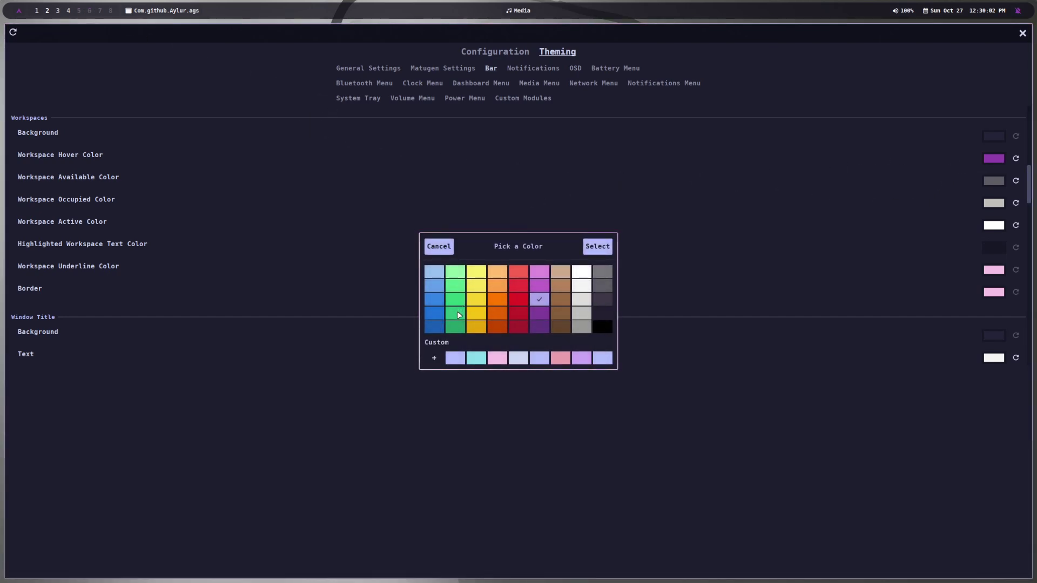
pyautogui.click(451, 296)
pyautogui.click(594, 243)
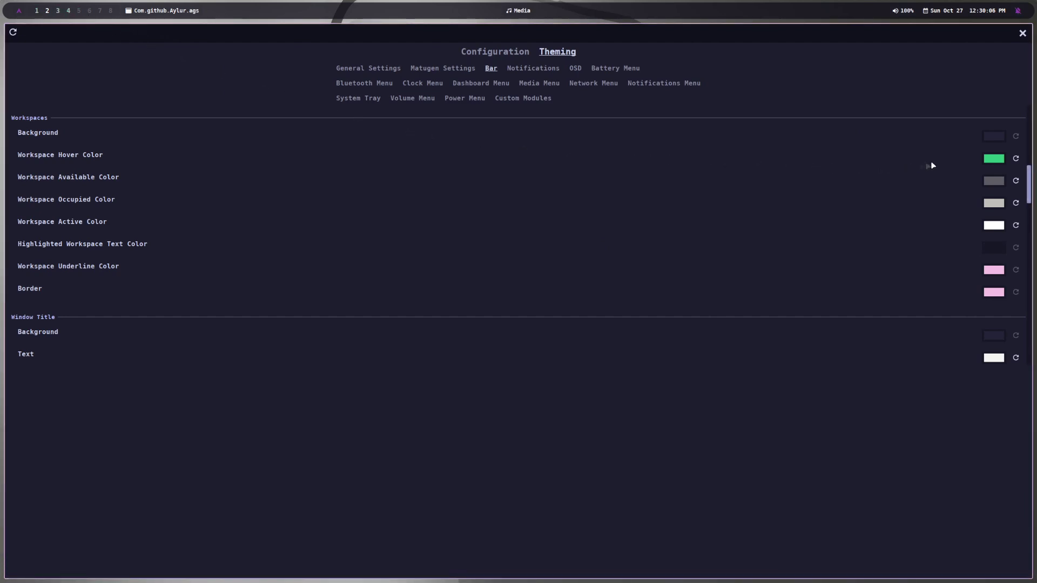
pyautogui.click(998, 161)
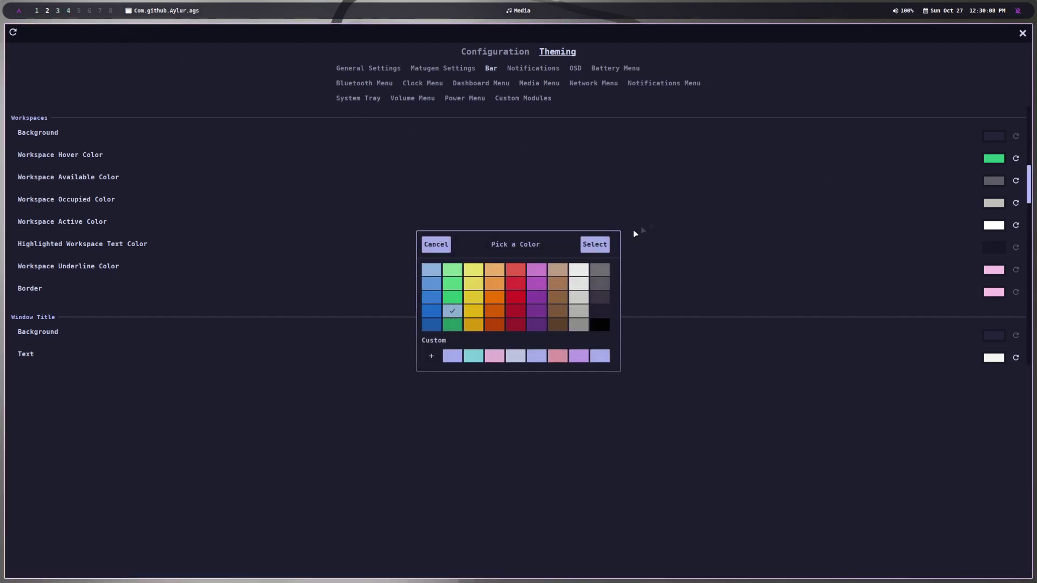
pyautogui.click(540, 302)
pyautogui.click(610, 247)
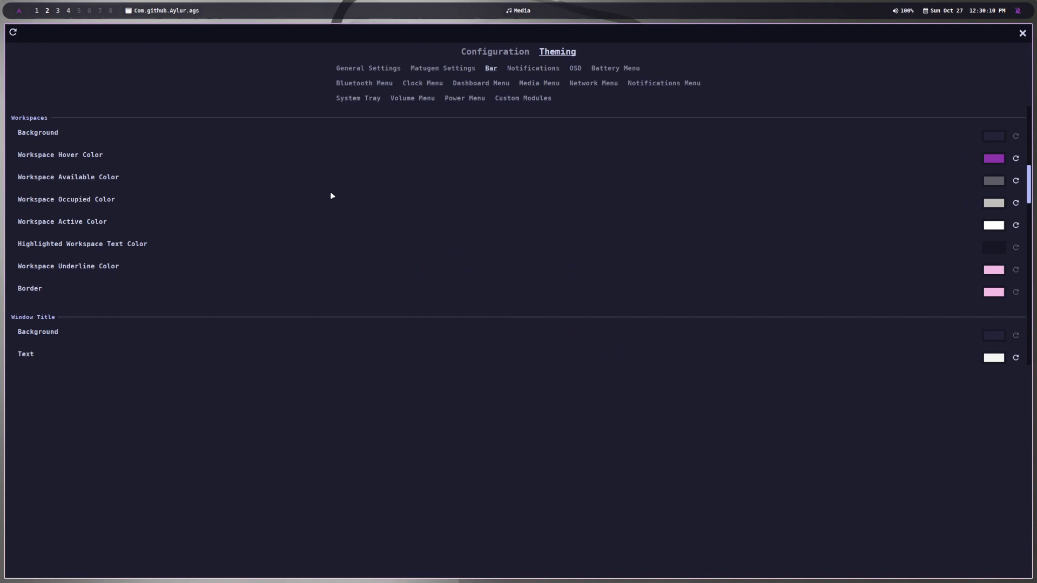
pyautogui.scroll(-2, 503, 191)
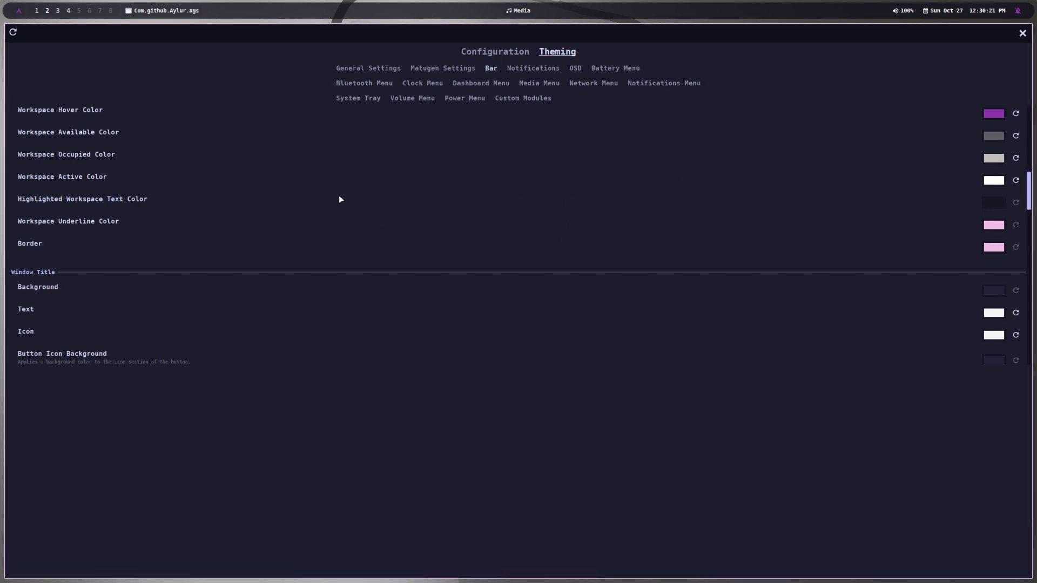
pyautogui.scroll(-5, 348, 214)
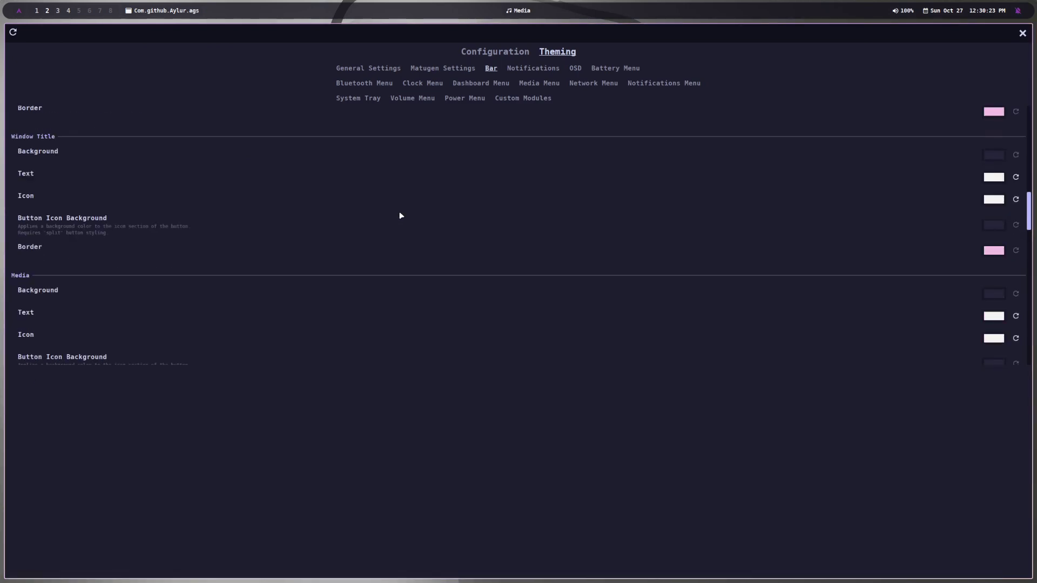
pyautogui.scroll(-2, 341, 215)
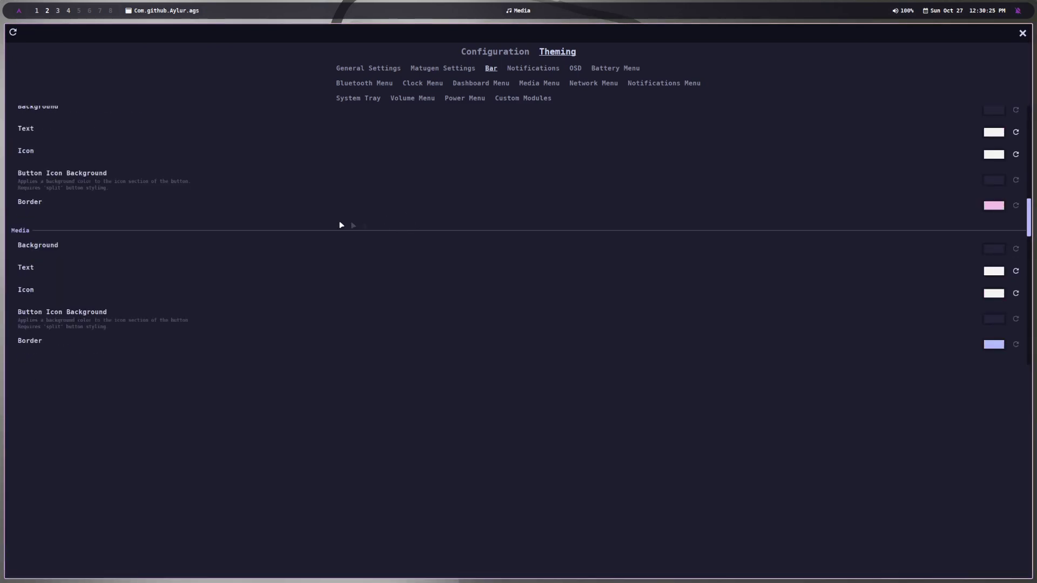
pyautogui.scroll(-5, 279, 240)
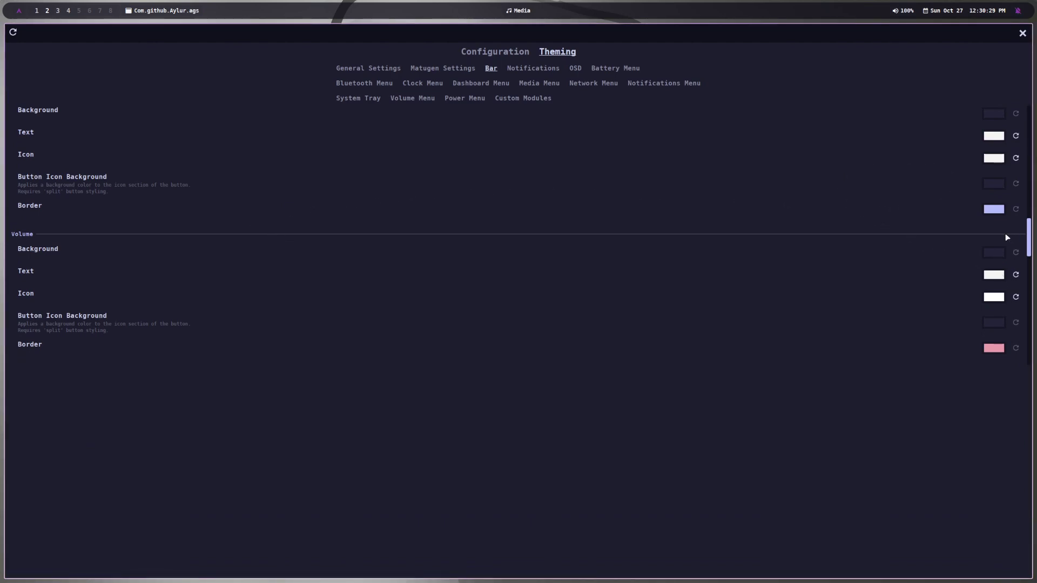
pyautogui.scroll(-7, 409, 255)
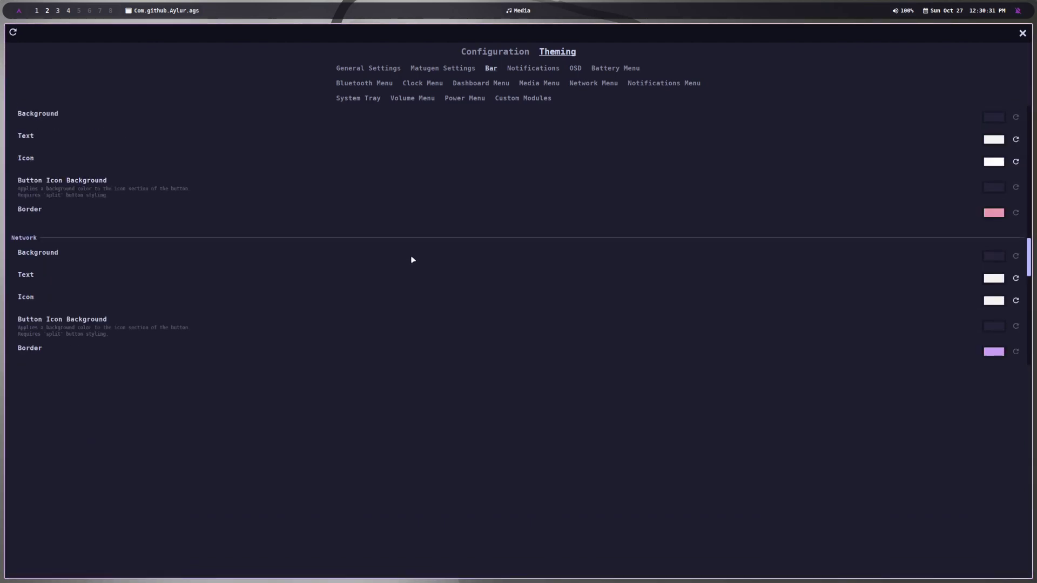